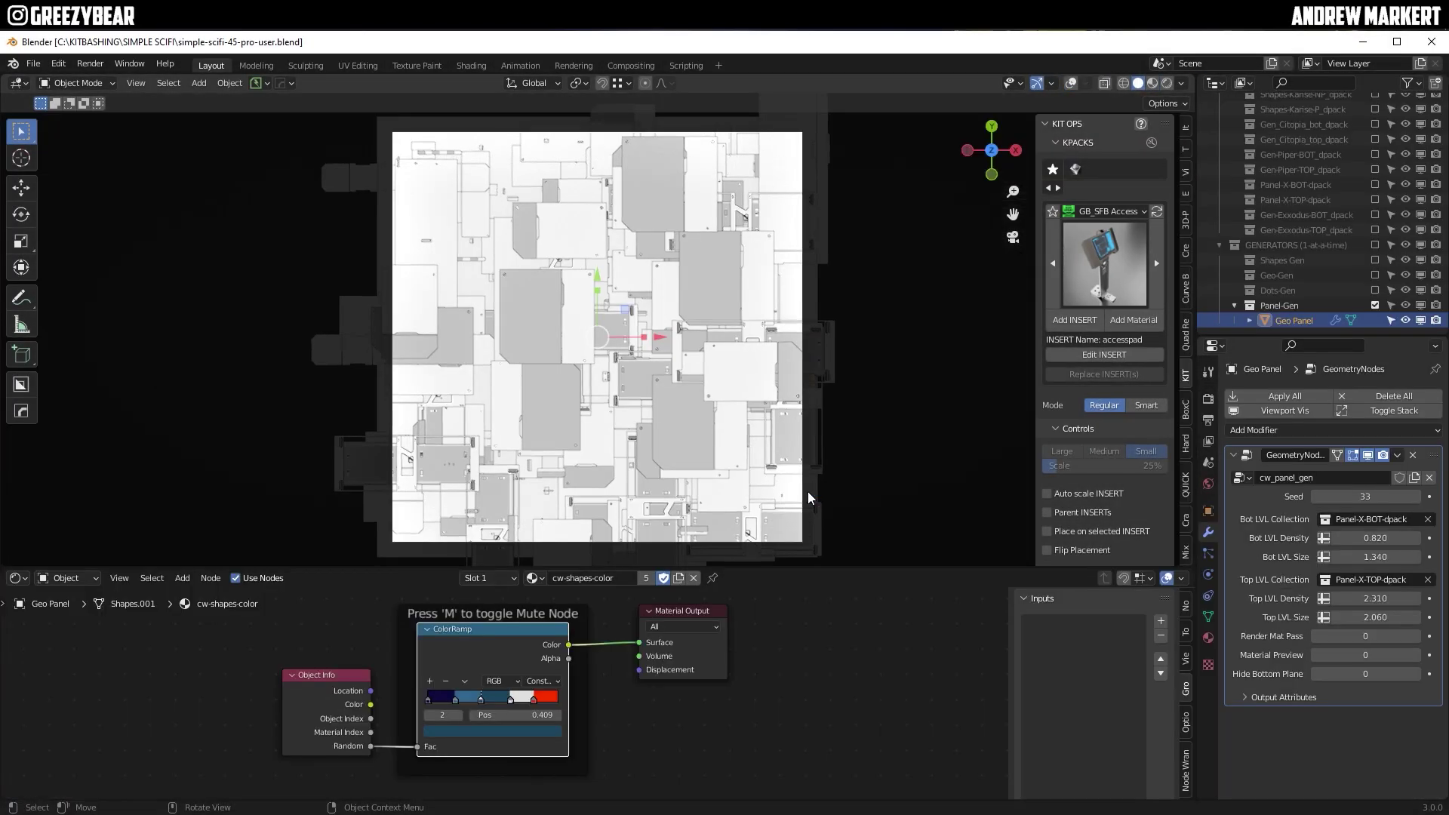
- Disable the Panel-Gen collection, enable Geo-Gen in its place and select the Geo Gen object
left_click(1375, 305)
left_click(1375, 289)
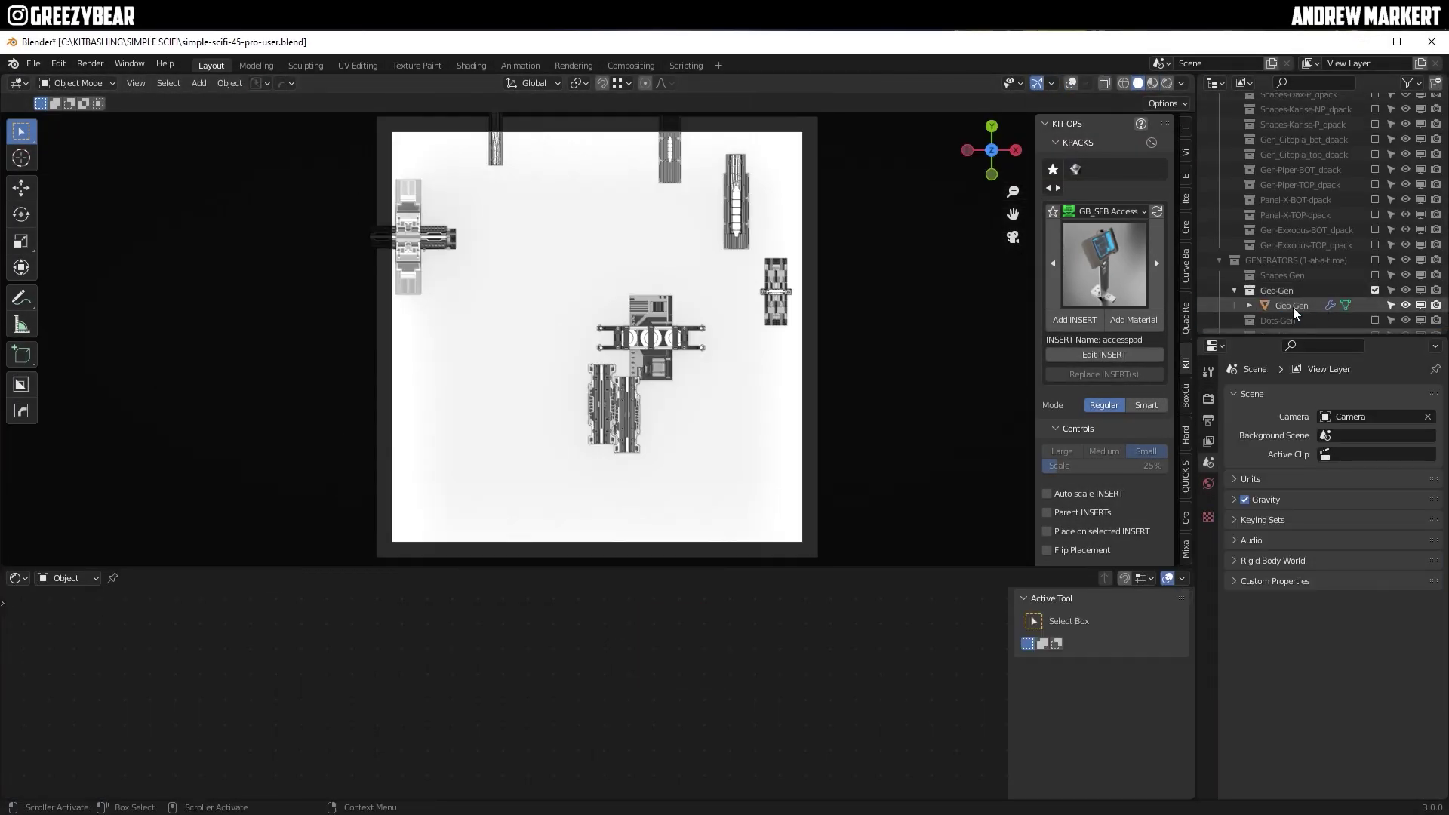
left_click(1292, 305)
- Set the generator's bottom level collection to Gen-Exxodus-BOT_dpack and its top level collection to Gen-Exxodus-TOP_dpack
left_click(1326, 520)
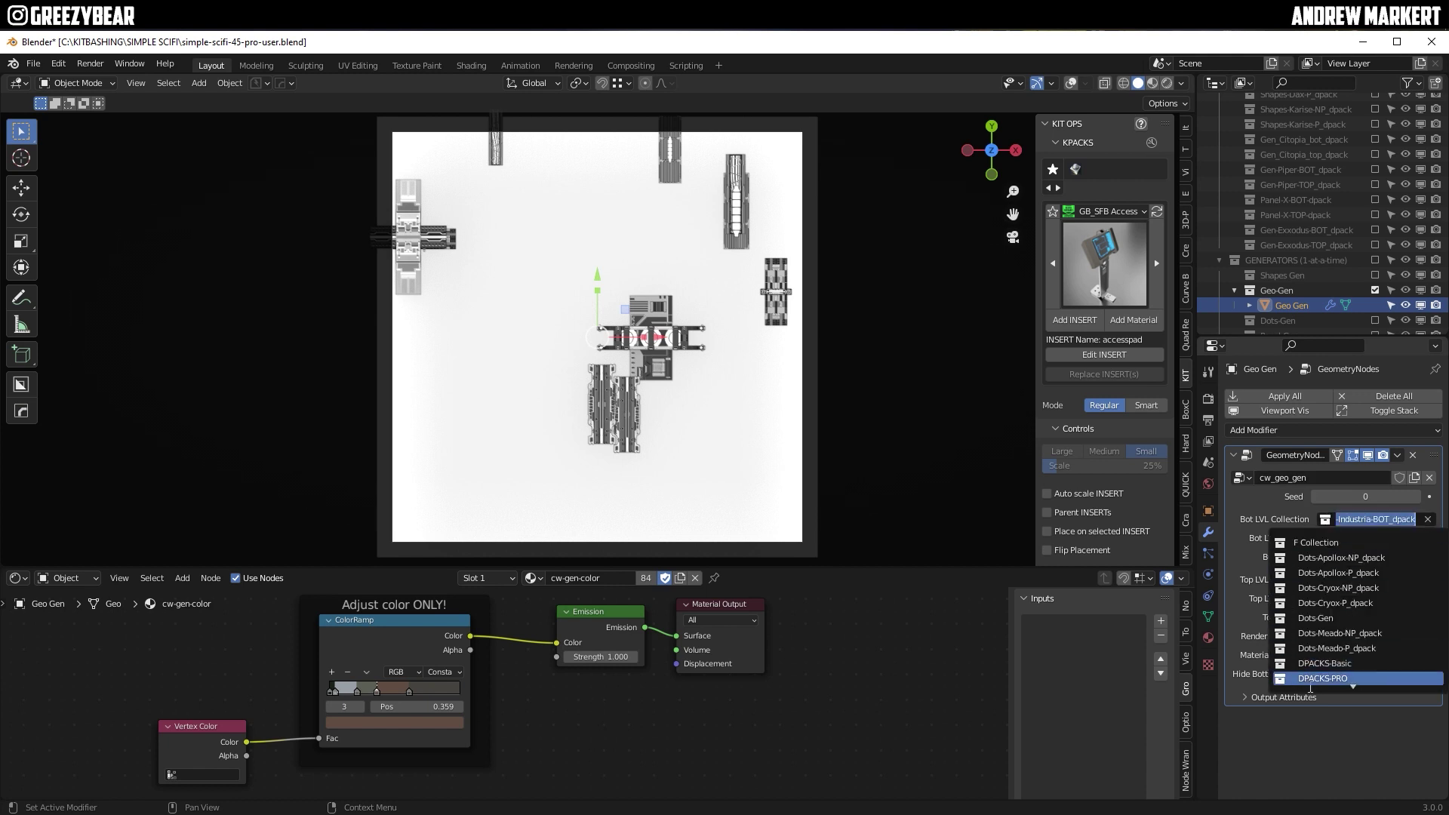
left_click(1344, 633)
left_click(1366, 580)
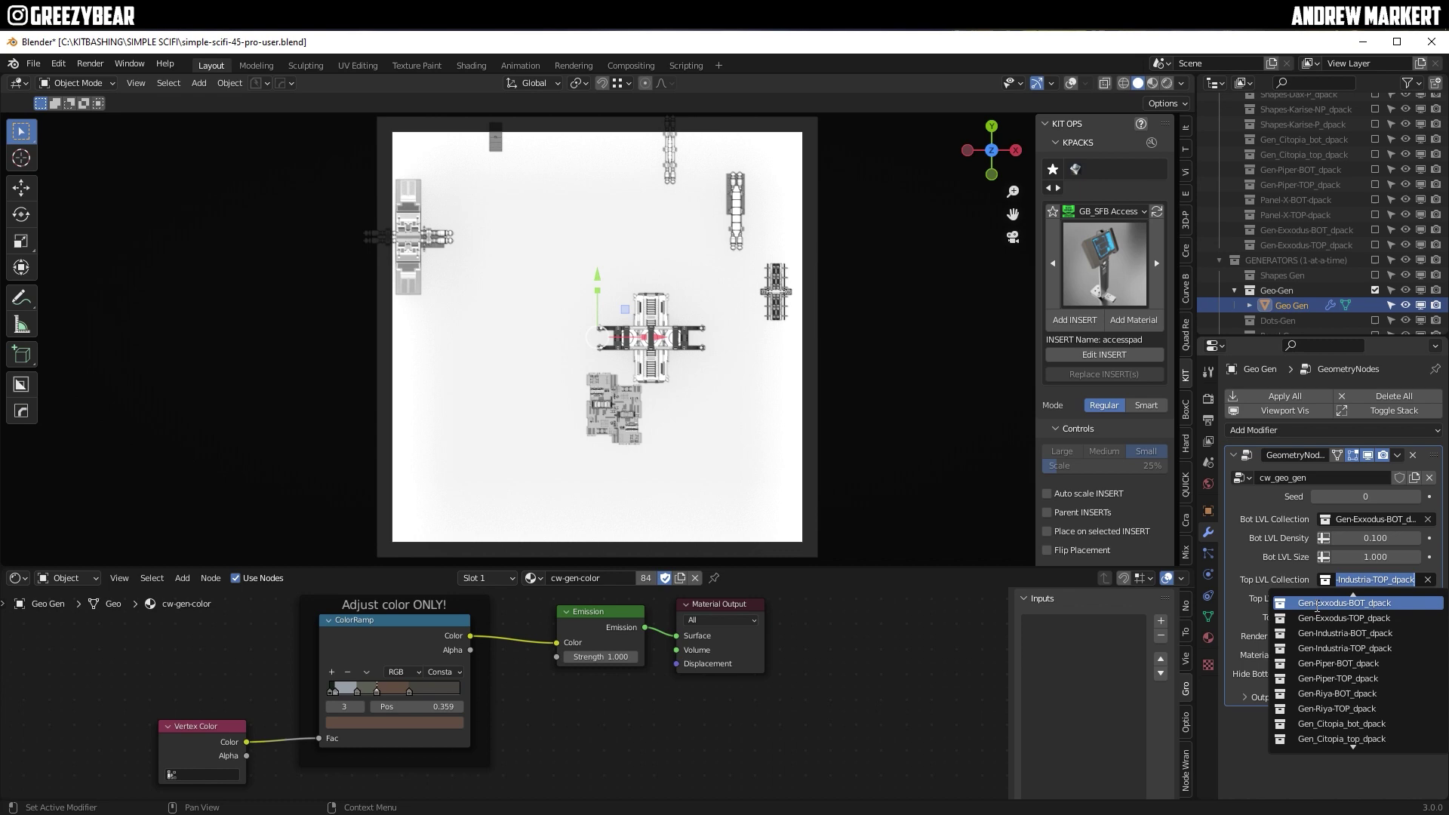
left_click(1324, 619)
- In material preview shading, set bottom density 2.627 and size 1.330, top density 2.780 and size 2.820, and seed 33
left_click_drag(1373, 538, 77, 564)
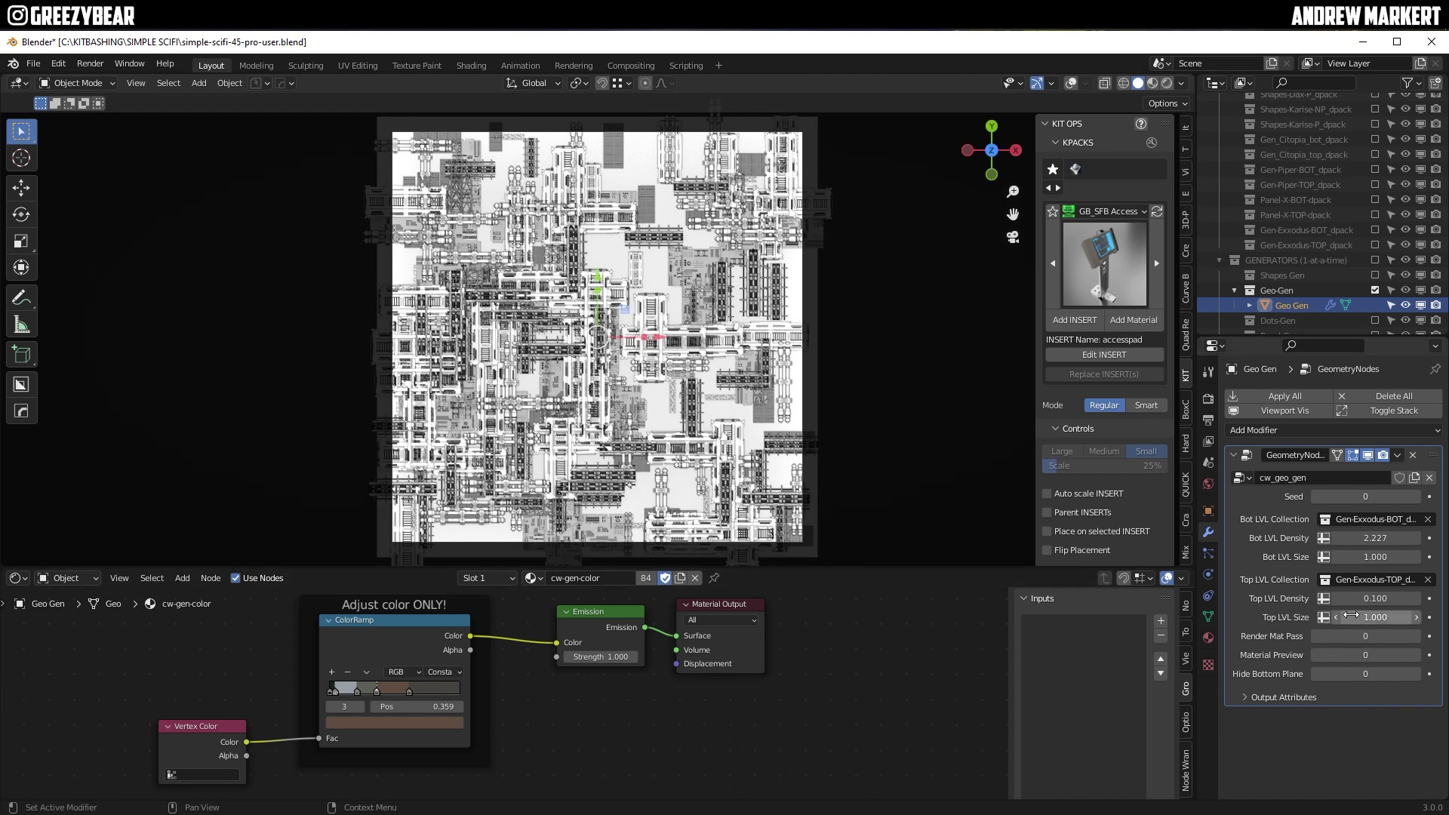
mouse_move(1358, 599)
left_mouse_down()
mouse_move(1406, 598)
mouse_move(1380, 618)
mouse_move(1405, 618)
left_mouse_up()
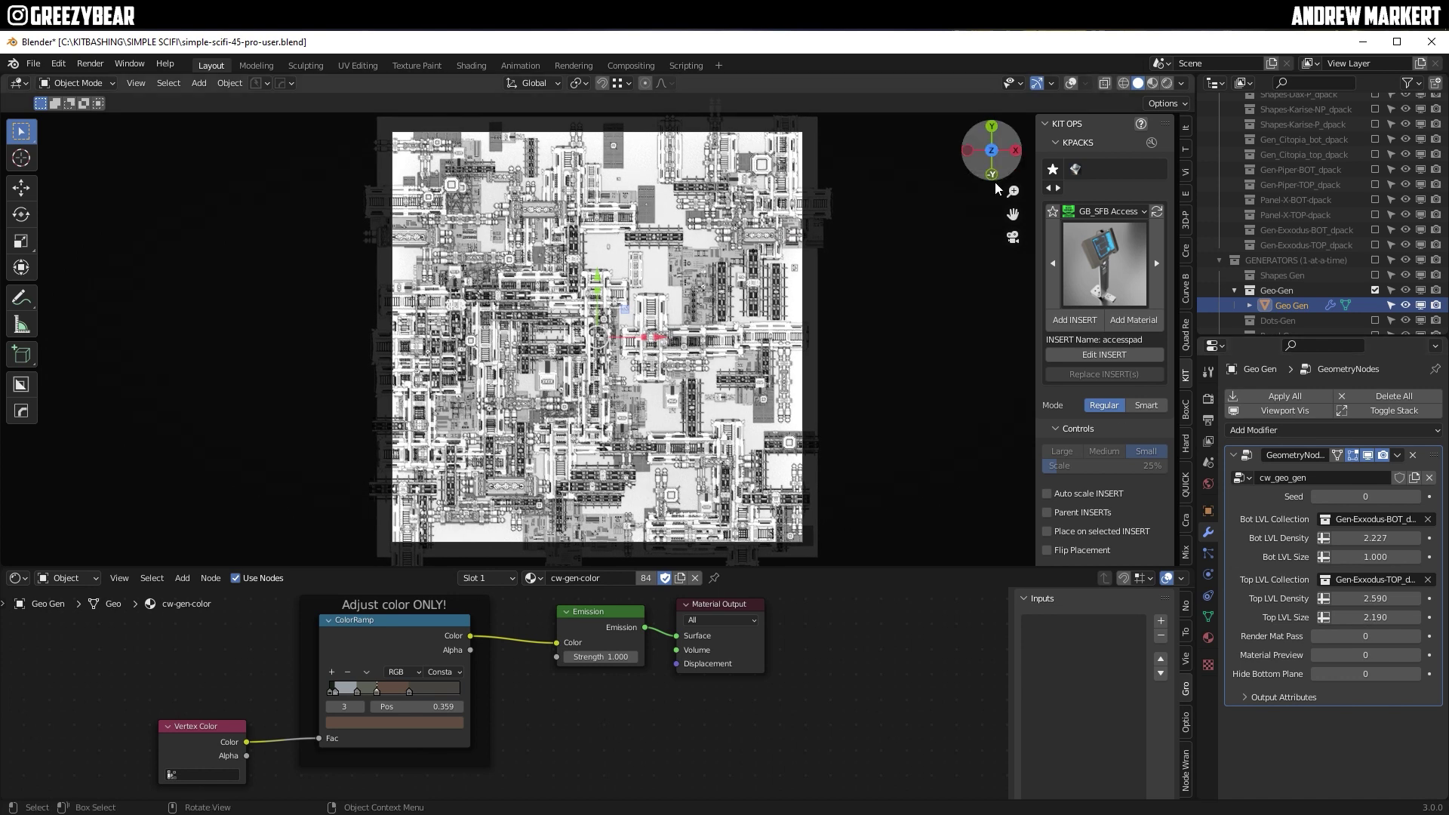
left_click(1153, 83)
mouse_move(1357, 538)
left_mouse_down()
mouse_move(1381, 538)
mouse_move(1357, 538)
mouse_move(1378, 557)
left_mouse_up()
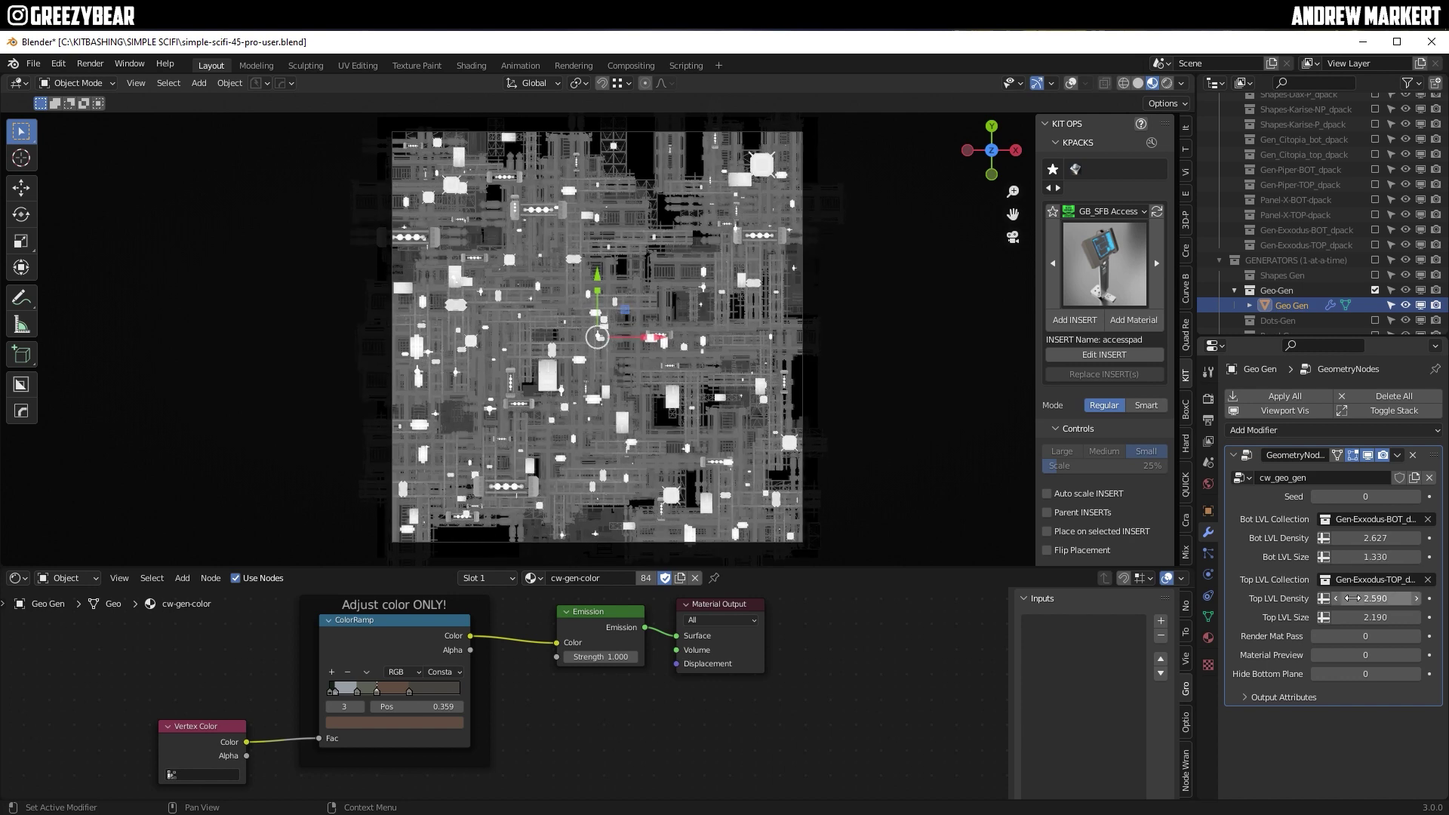
left_click_drag(1373, 617, 1399, 617)
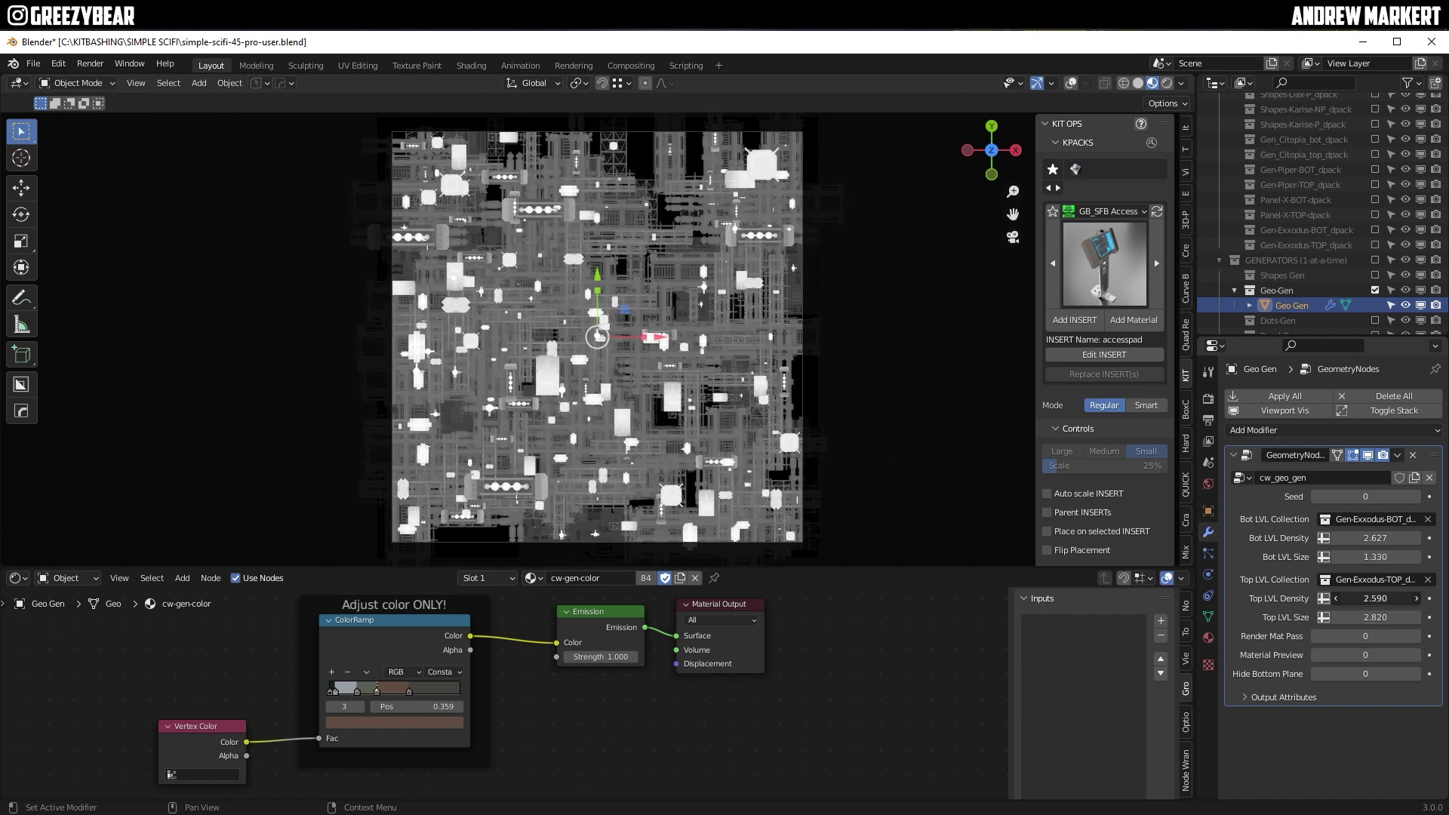
left_click_drag(1338, 495, 1381, 495)
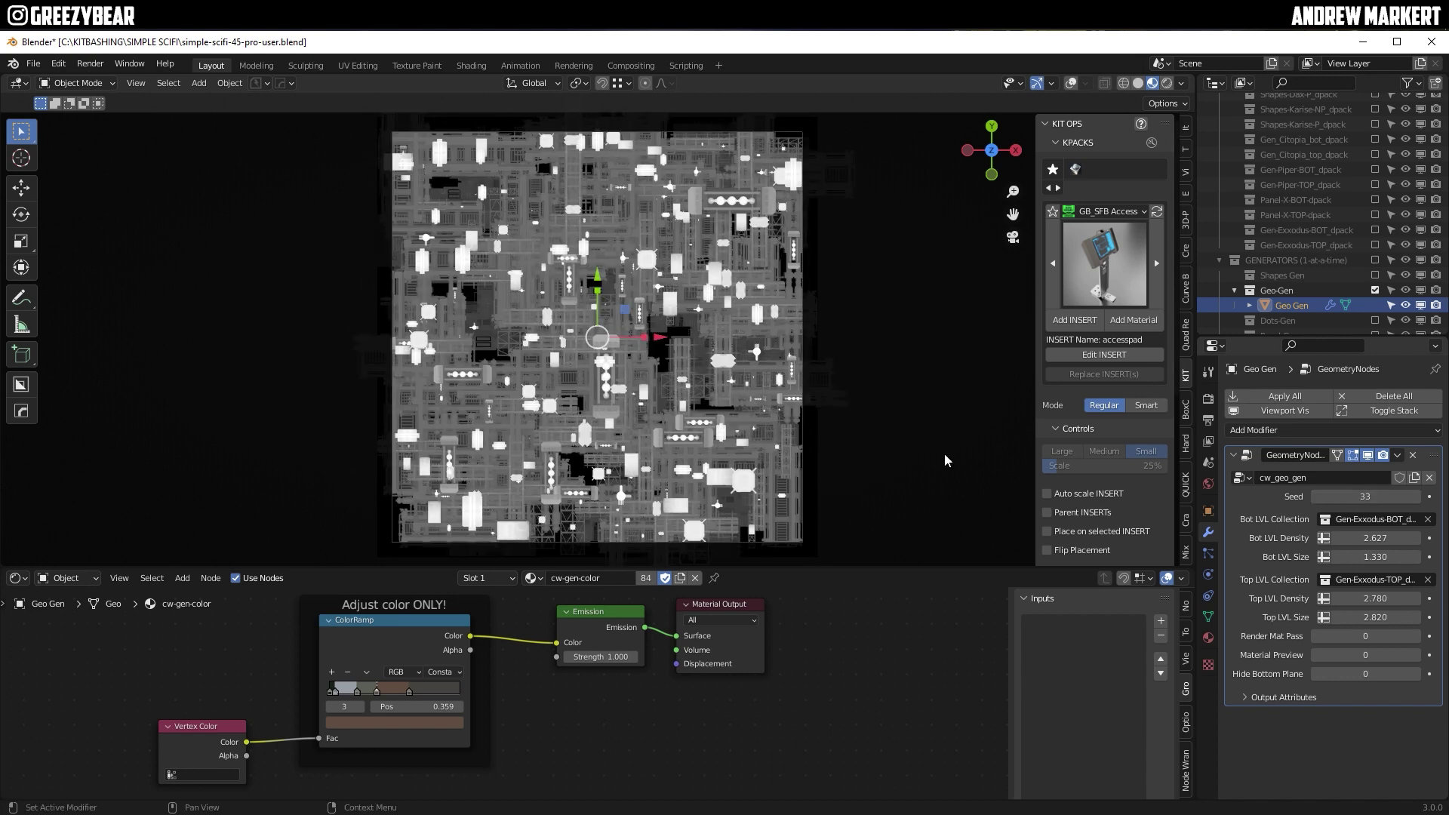
- Save the current file and start a new General file
left_click(33, 64)
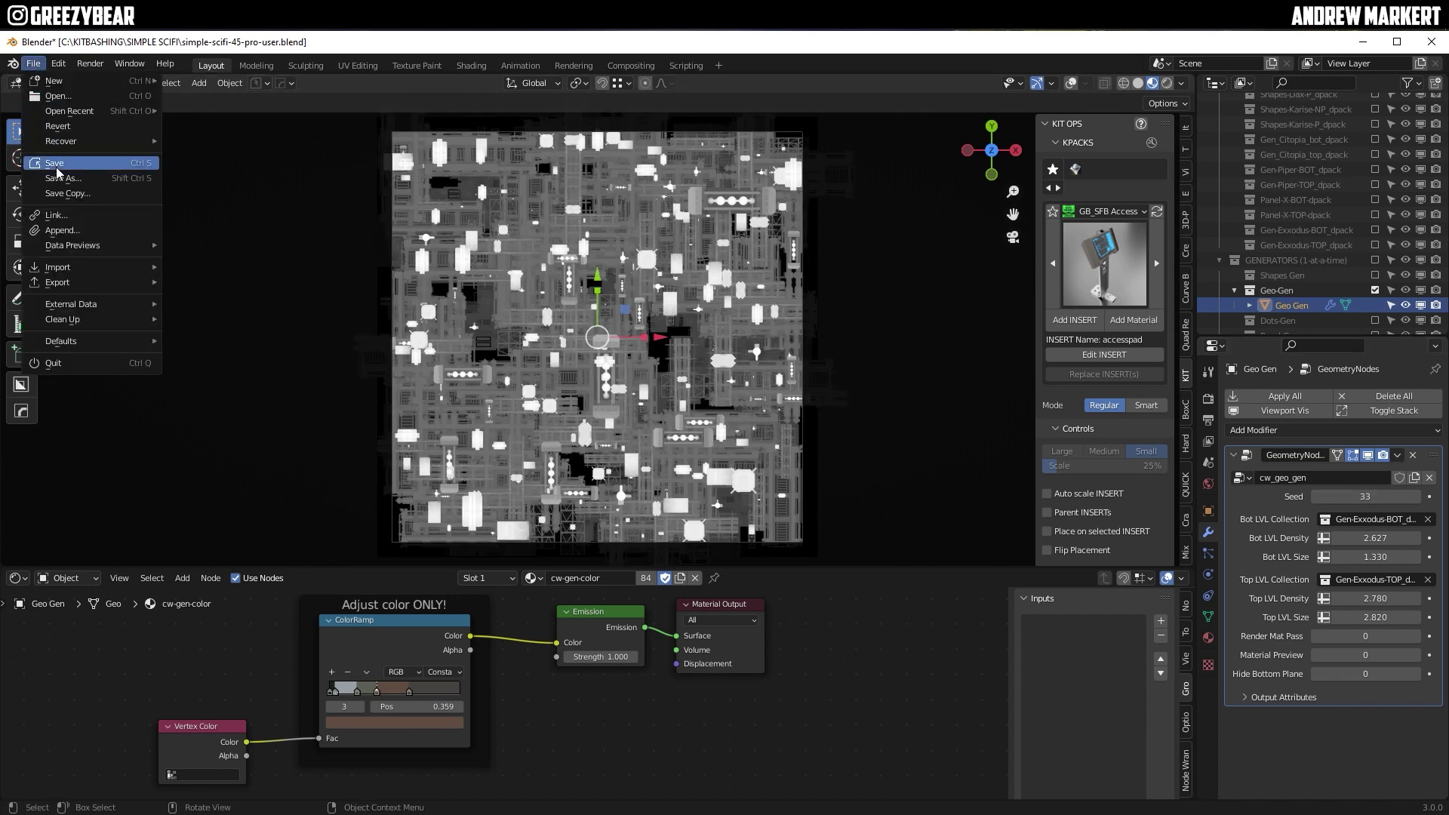
left_click(56, 167)
left_click(33, 63)
mouse_move(53, 80)
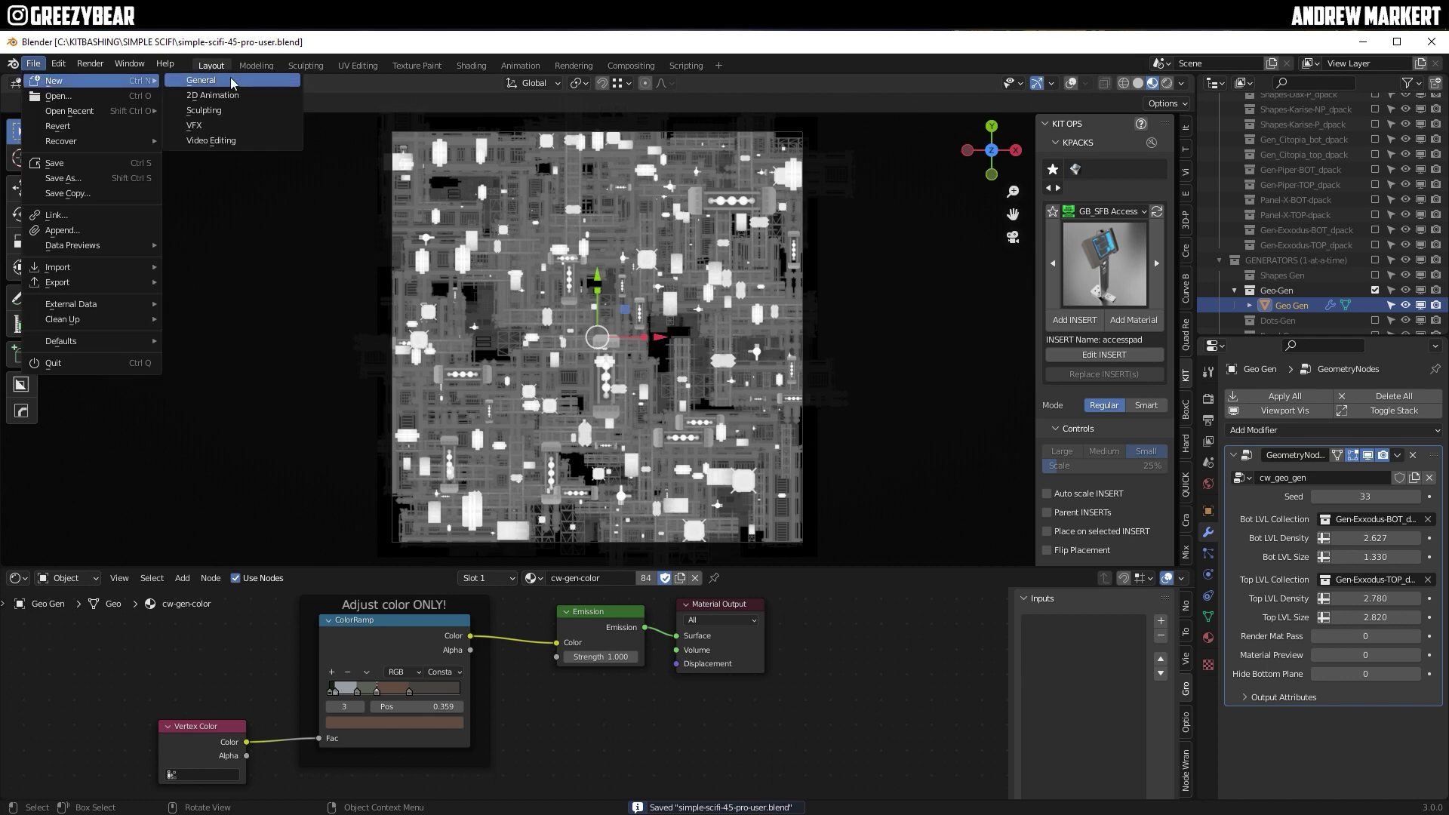
left_click(226, 83)
- Append the Geo-Gen collection from simple-scifi-45-pro-user.blend in the C:\KITBASHING\SIMPLE SCIFI folder
left_click(34, 64)
left_click(62, 230)
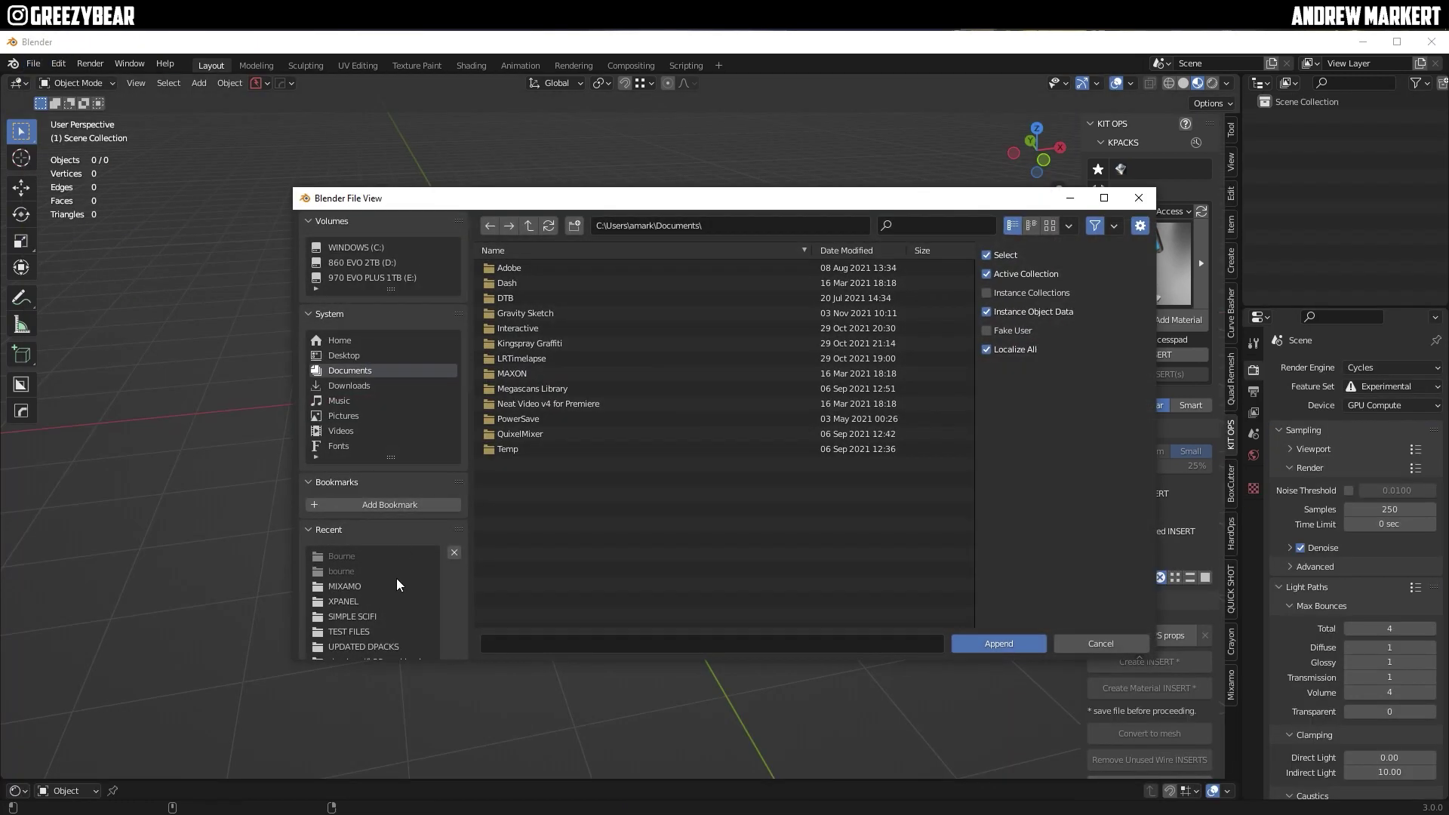
left_click(378, 247)
double_click(546, 299)
double_click(537, 283)
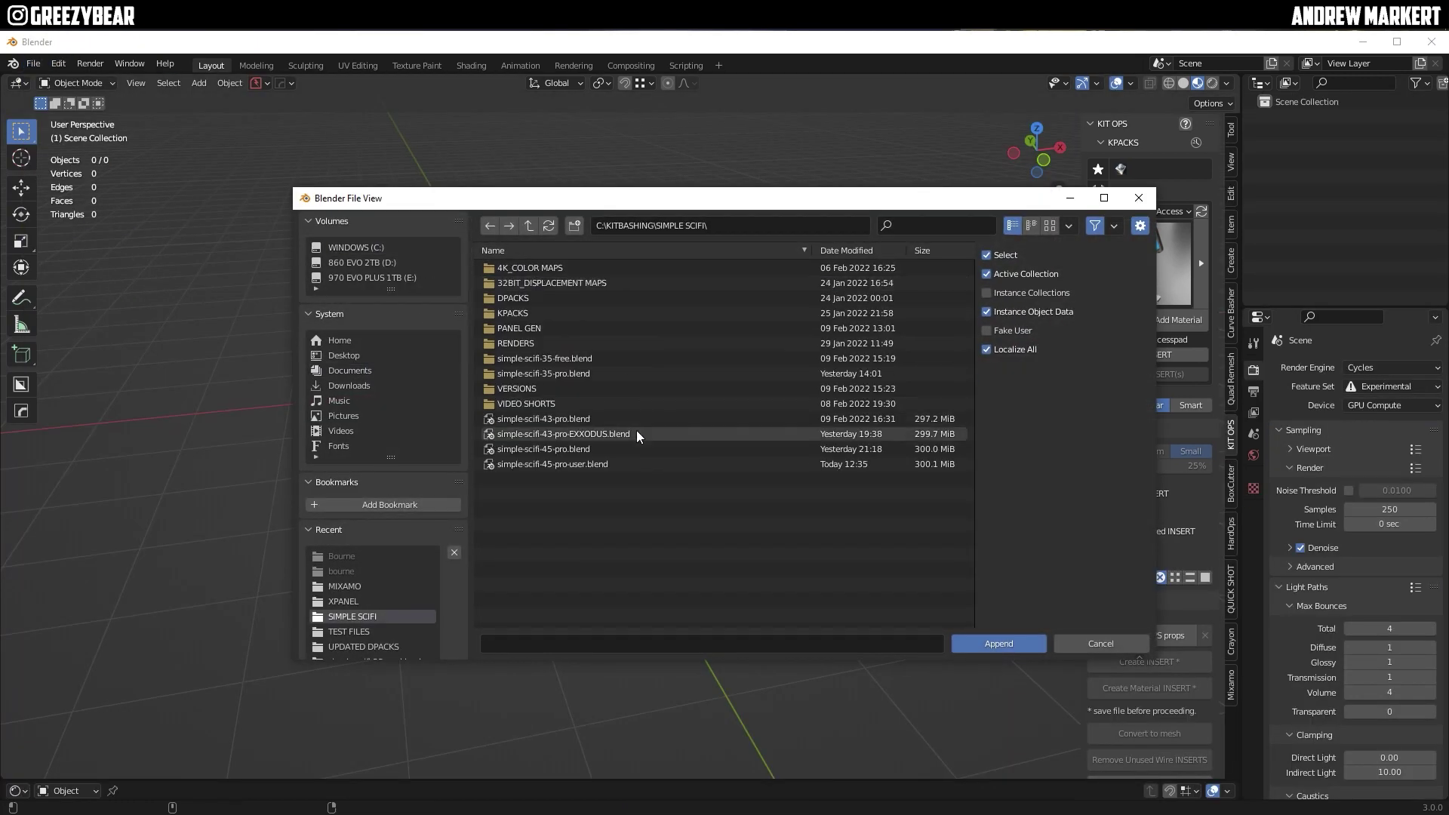
left_click(578, 465)
left_click(989, 644)
double_click(517, 320)
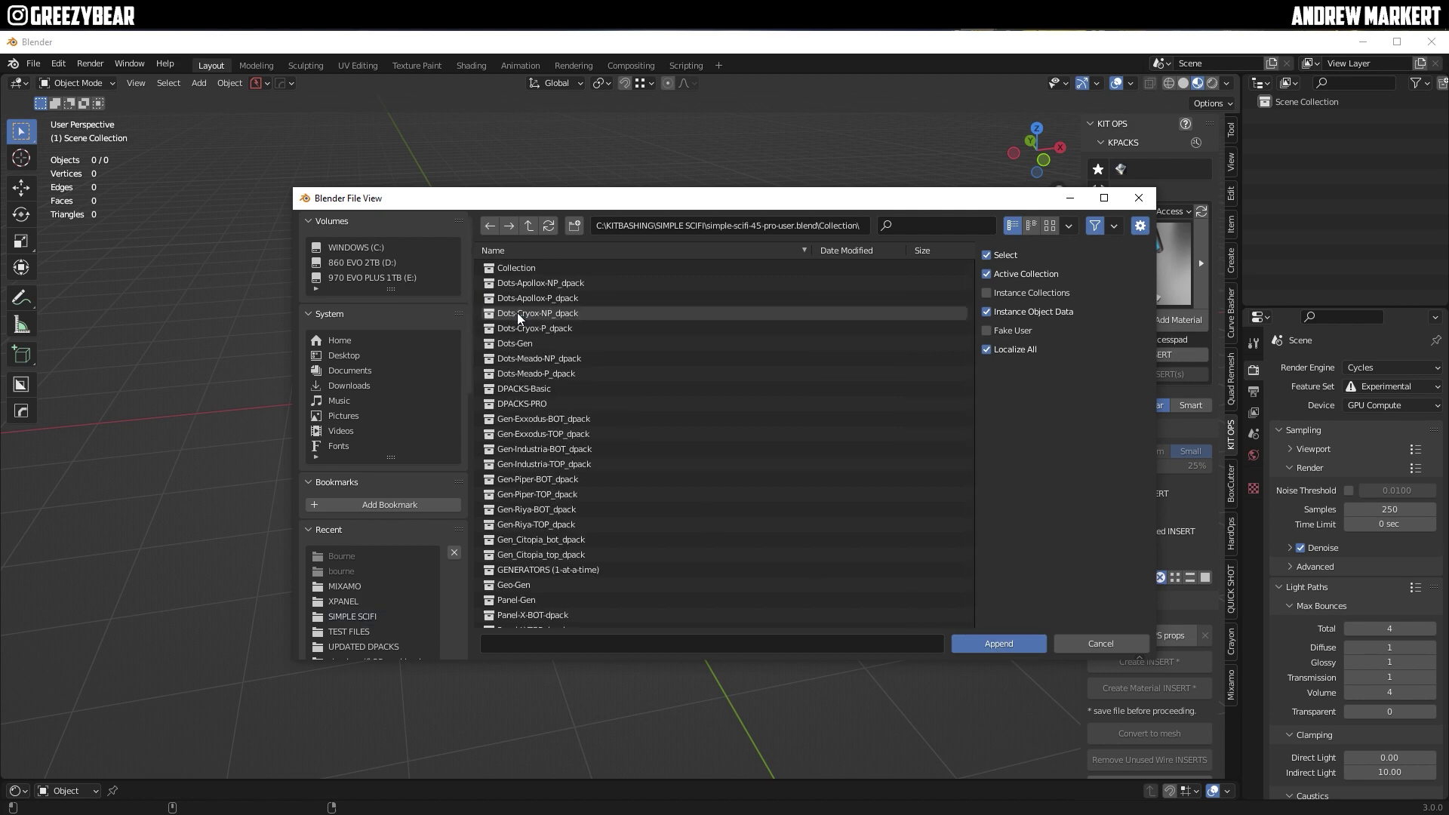
double_click(514, 585)
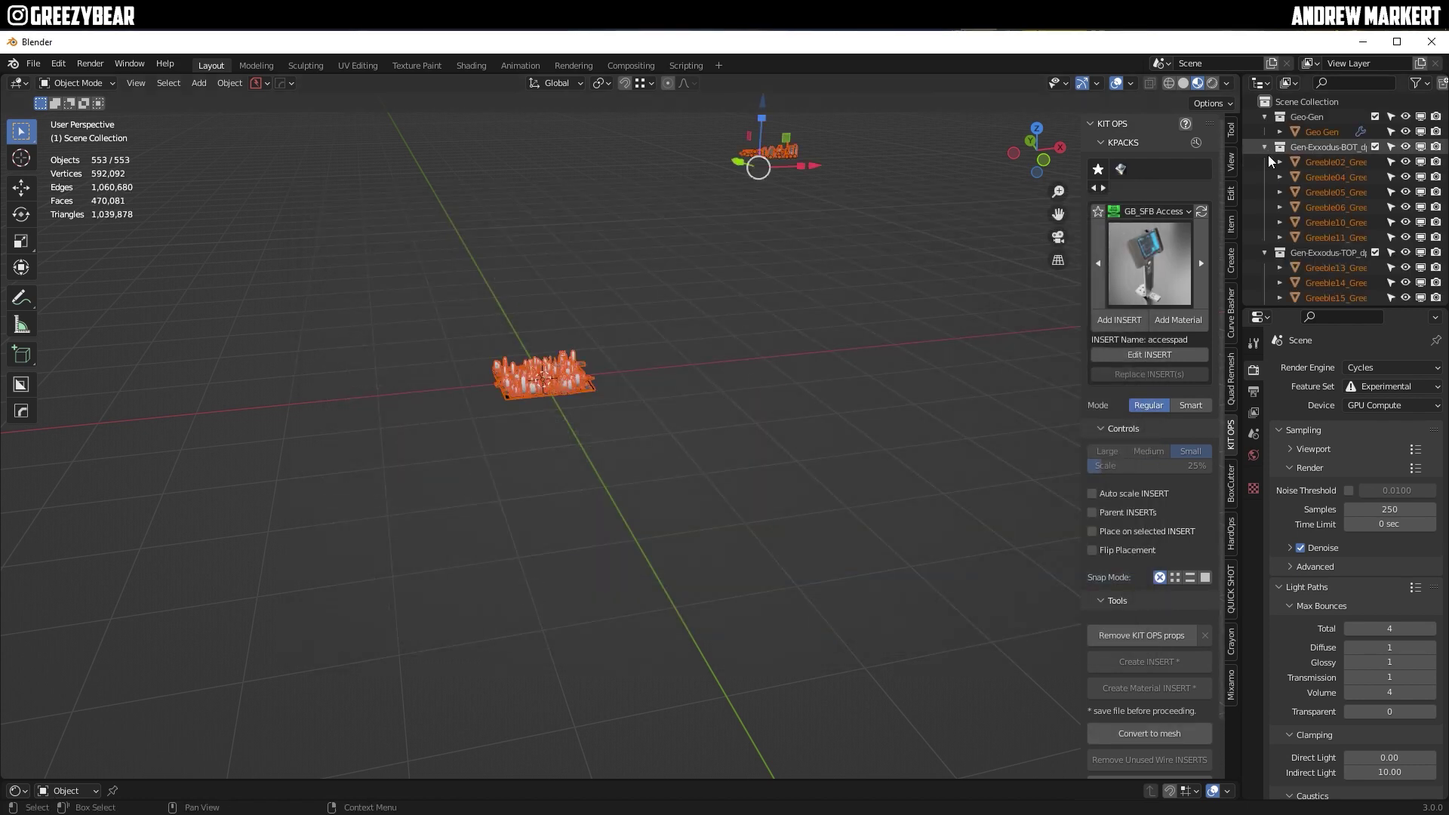
- Exclude the two Gen-Exxodus collections from the view layer and set Geo Gen's Material Preview value to 1
left_click_drag(1375, 147, 1375, 162)
left_click(1321, 131)
key("KP_Decimal")
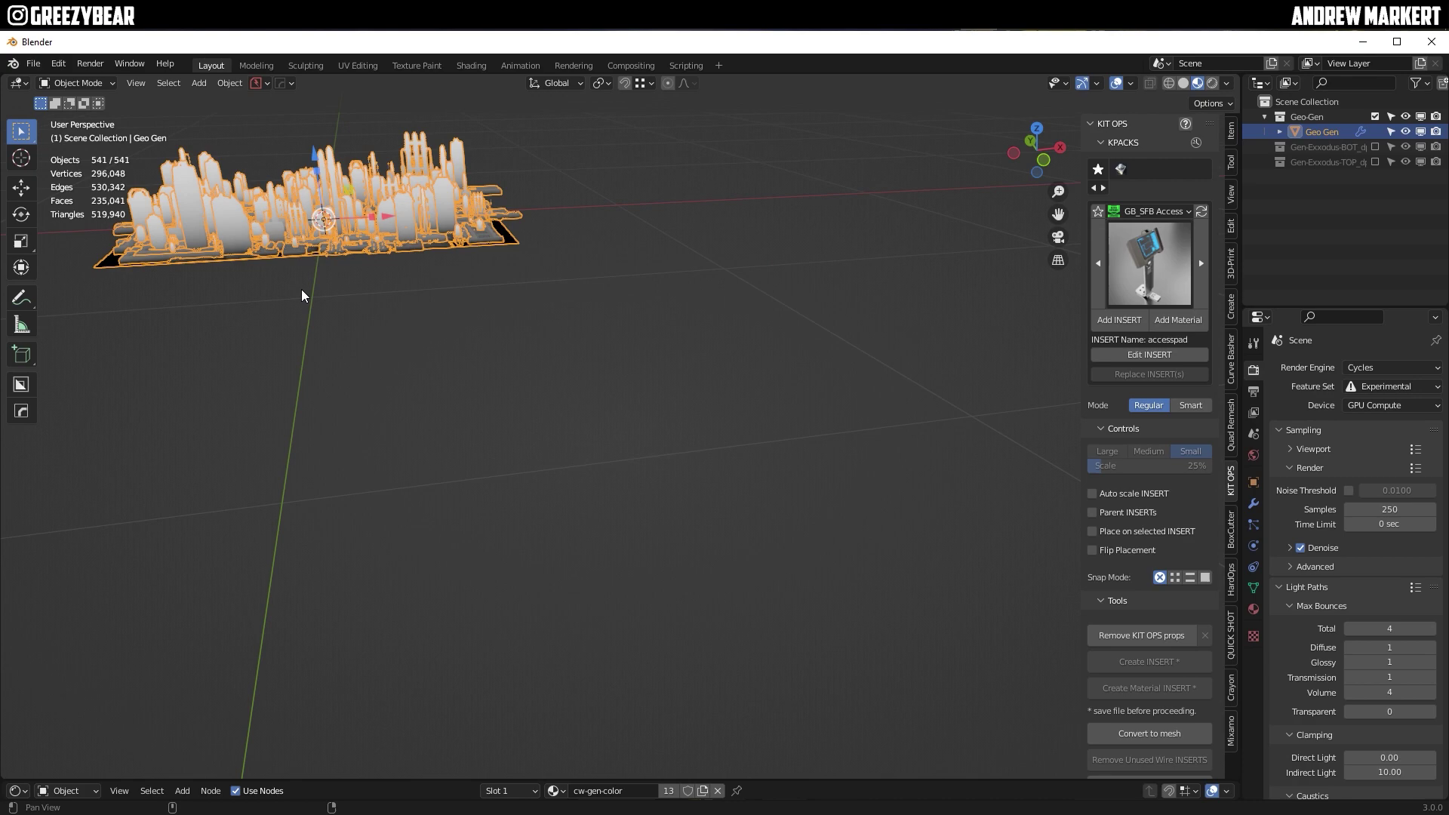
scroll(628, 540, "up", 4)
left_click(1254, 503)
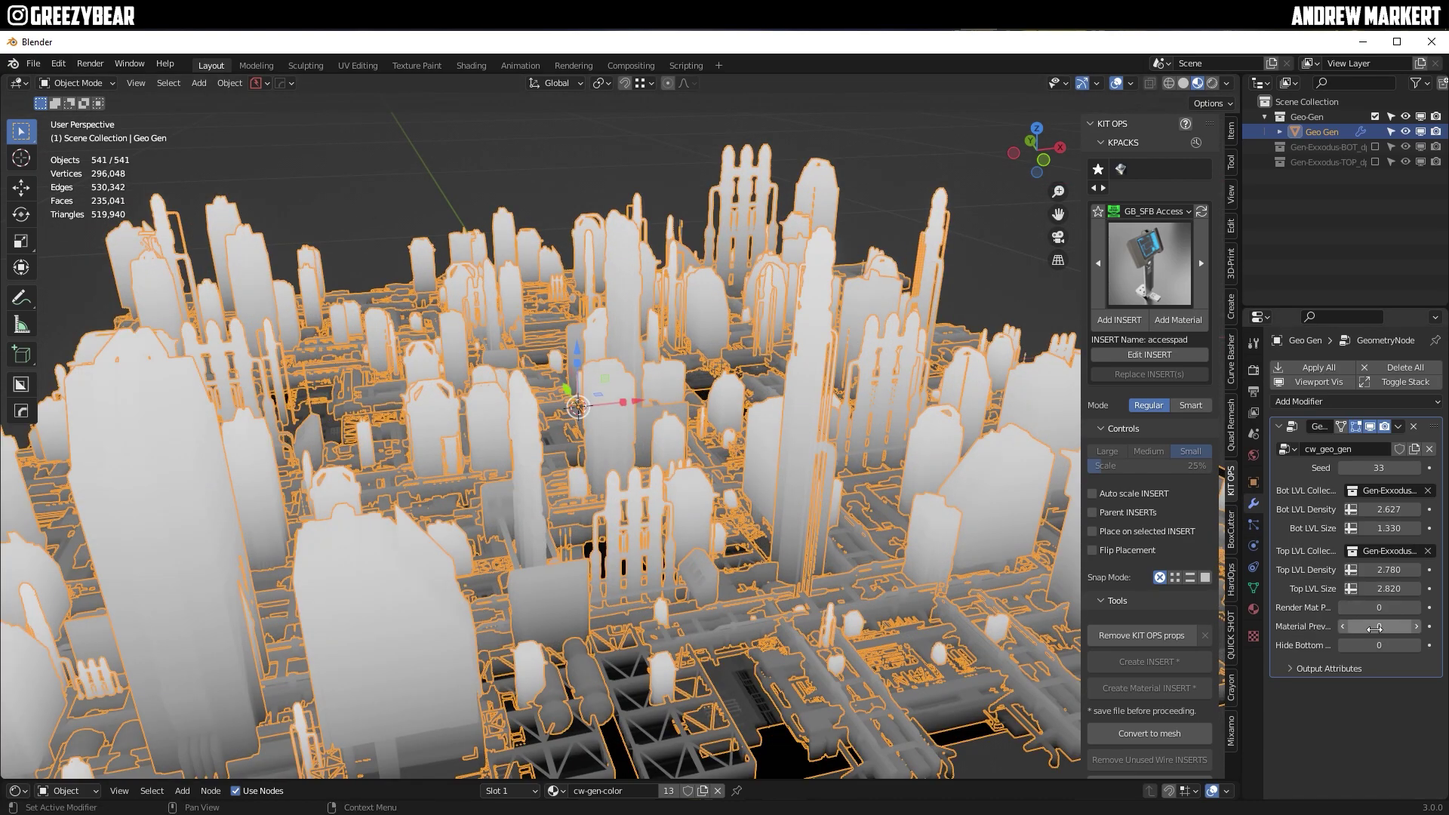
key("Return")
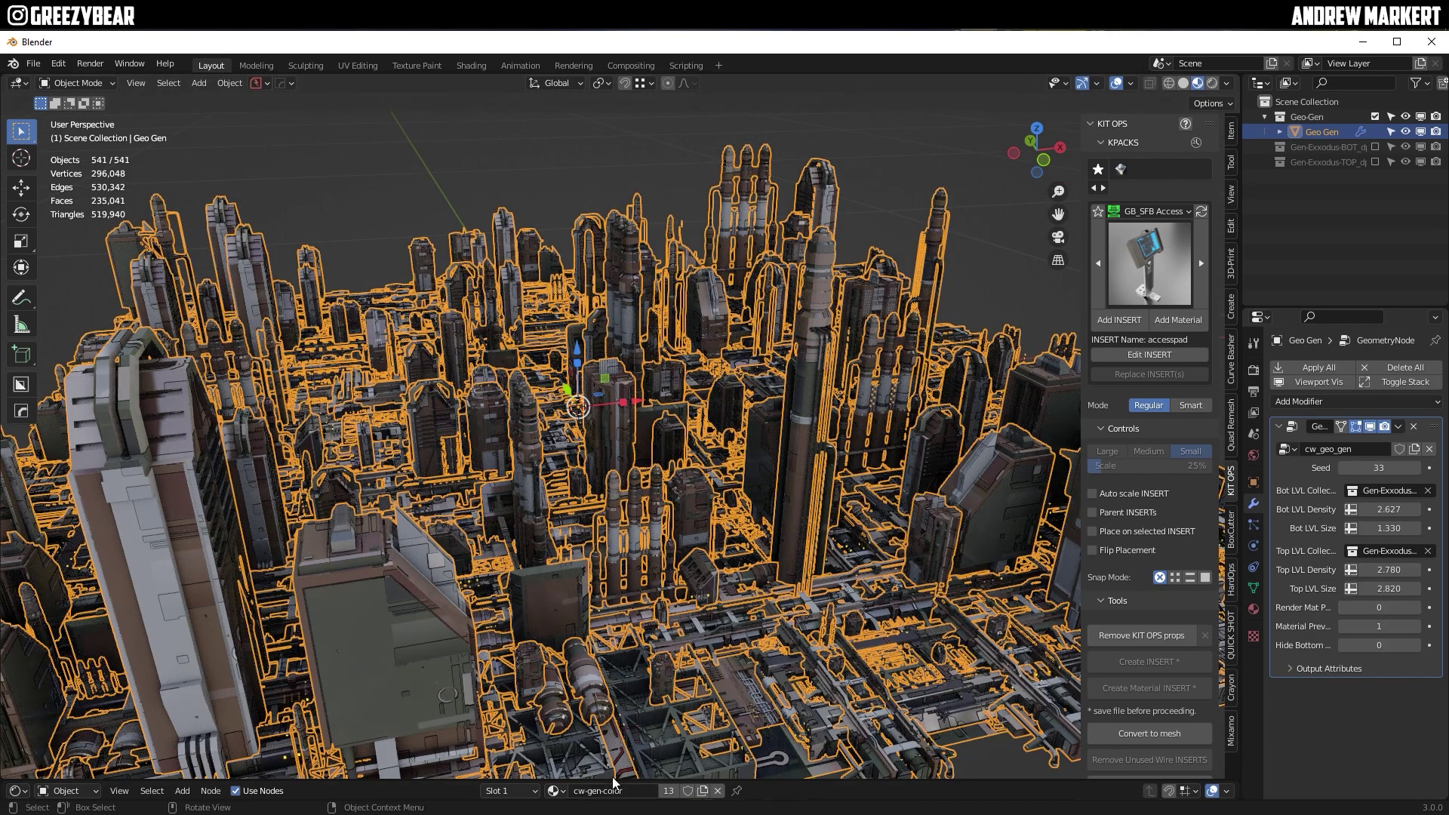
- Enlarge the shader editor, switch to the cw-gen-material material and raise the Top / Side Mix of its cw_obj_material node
left_click_drag(615, 780, 604, 551)
left_click(557, 563)
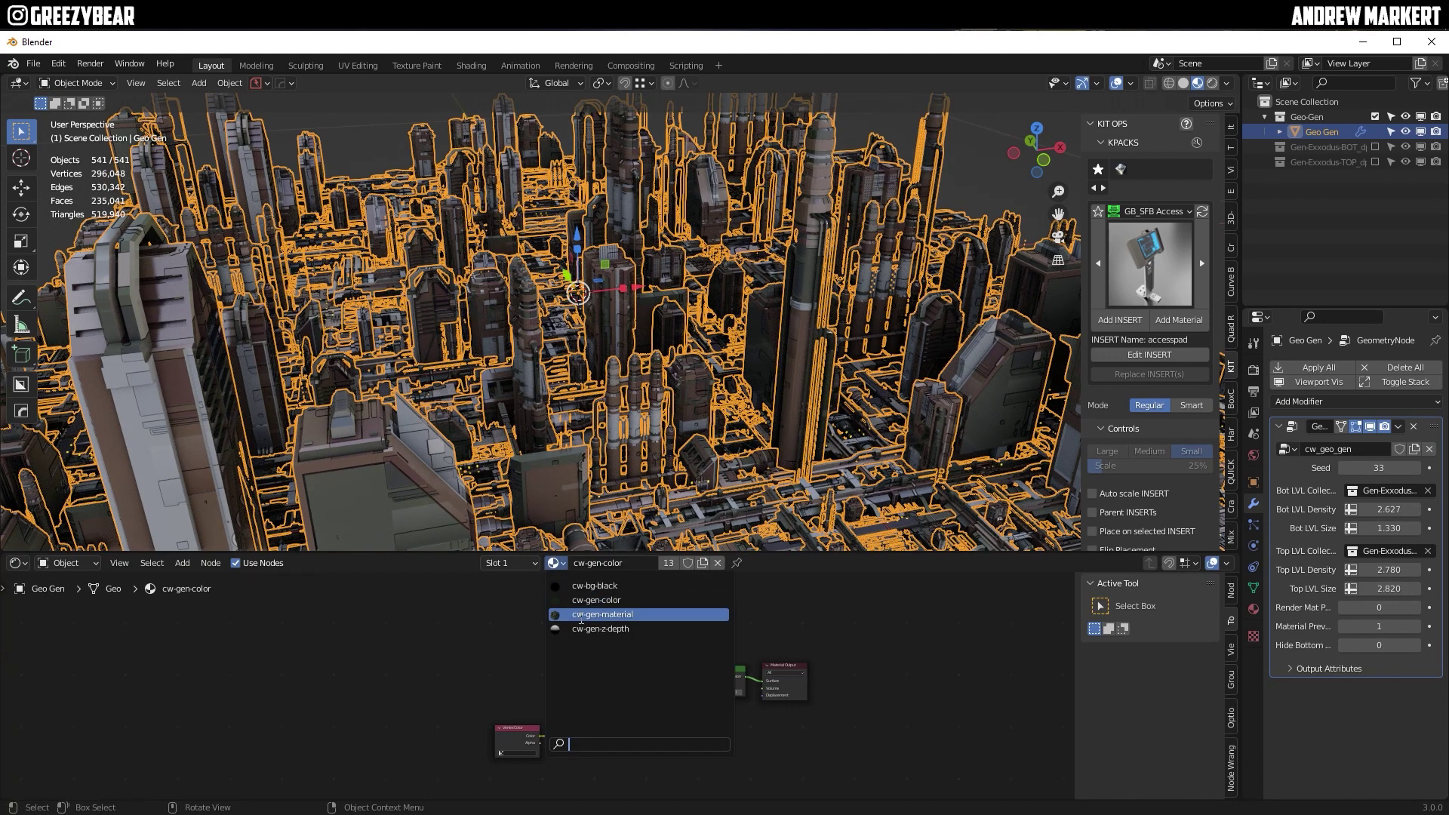
left_click(582, 618)
middle_click_drag(581, 642, 536, 595)
left_click_drag(522, 704, 543, 704)
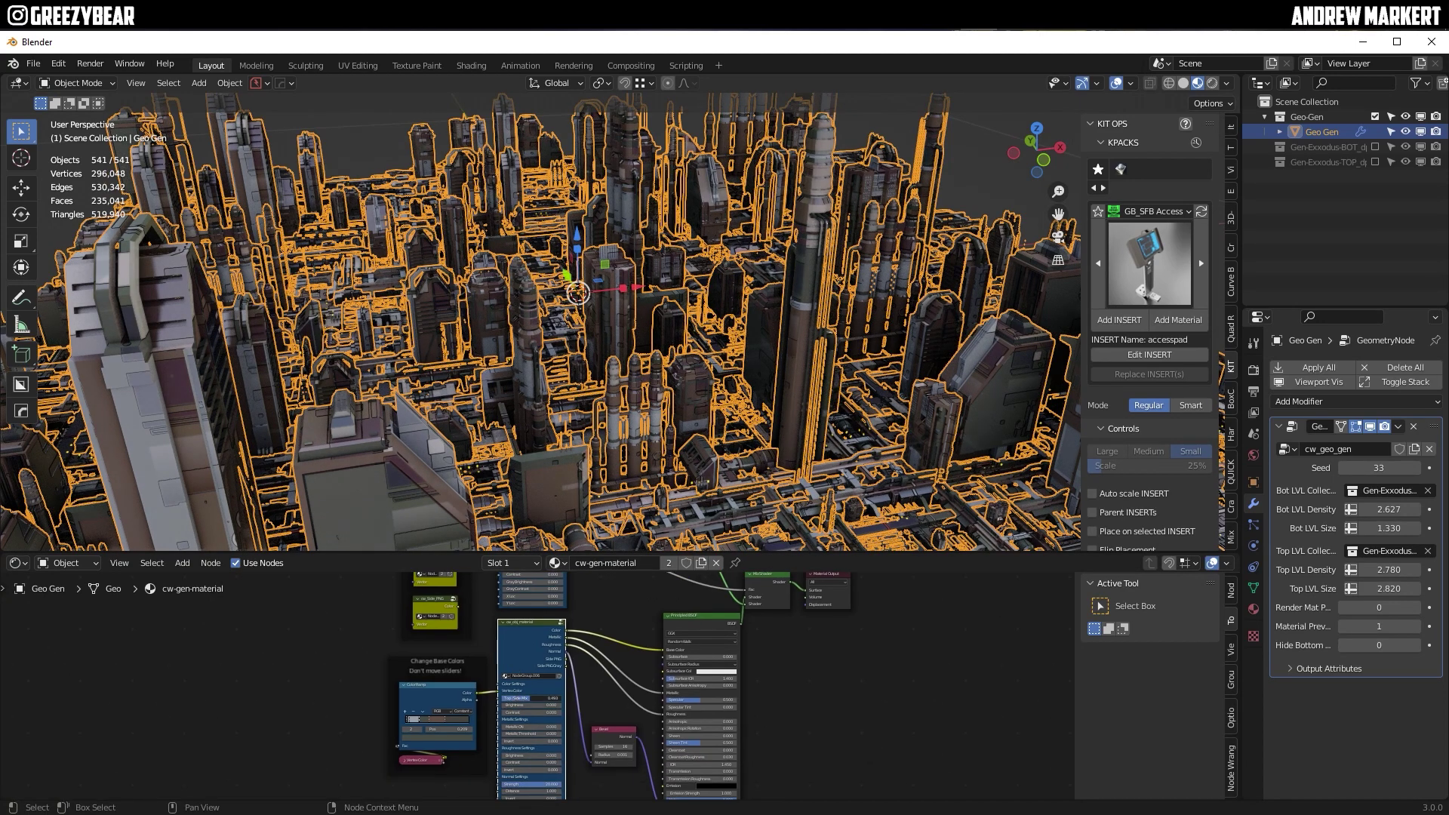
- Inside the cw_Side_PNG node group, replace side.png with 4k_color_map4.png from the 4K_COLOR MAPS folder
scroll(302, 632, "up", 5)
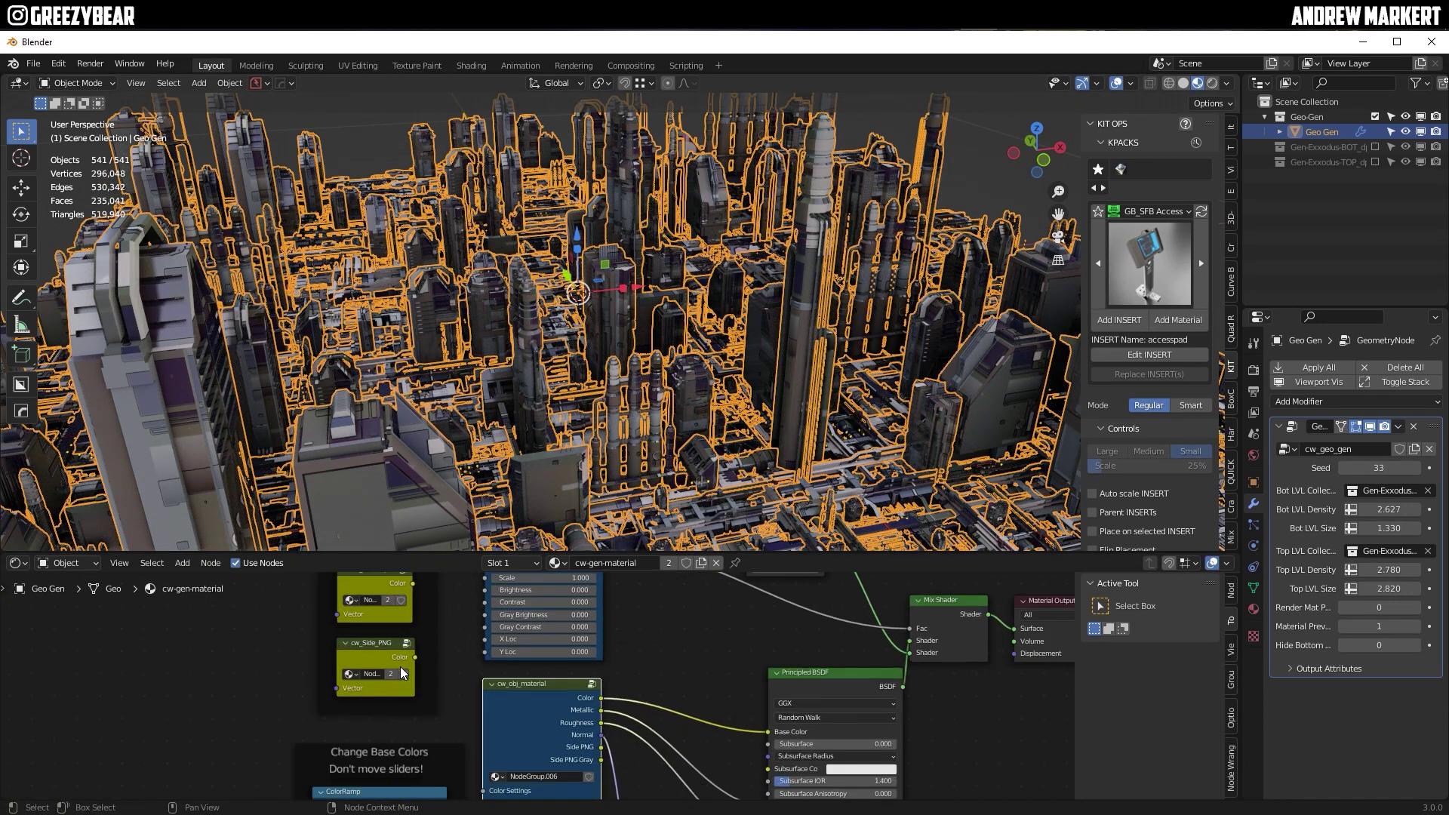
key("Tab")
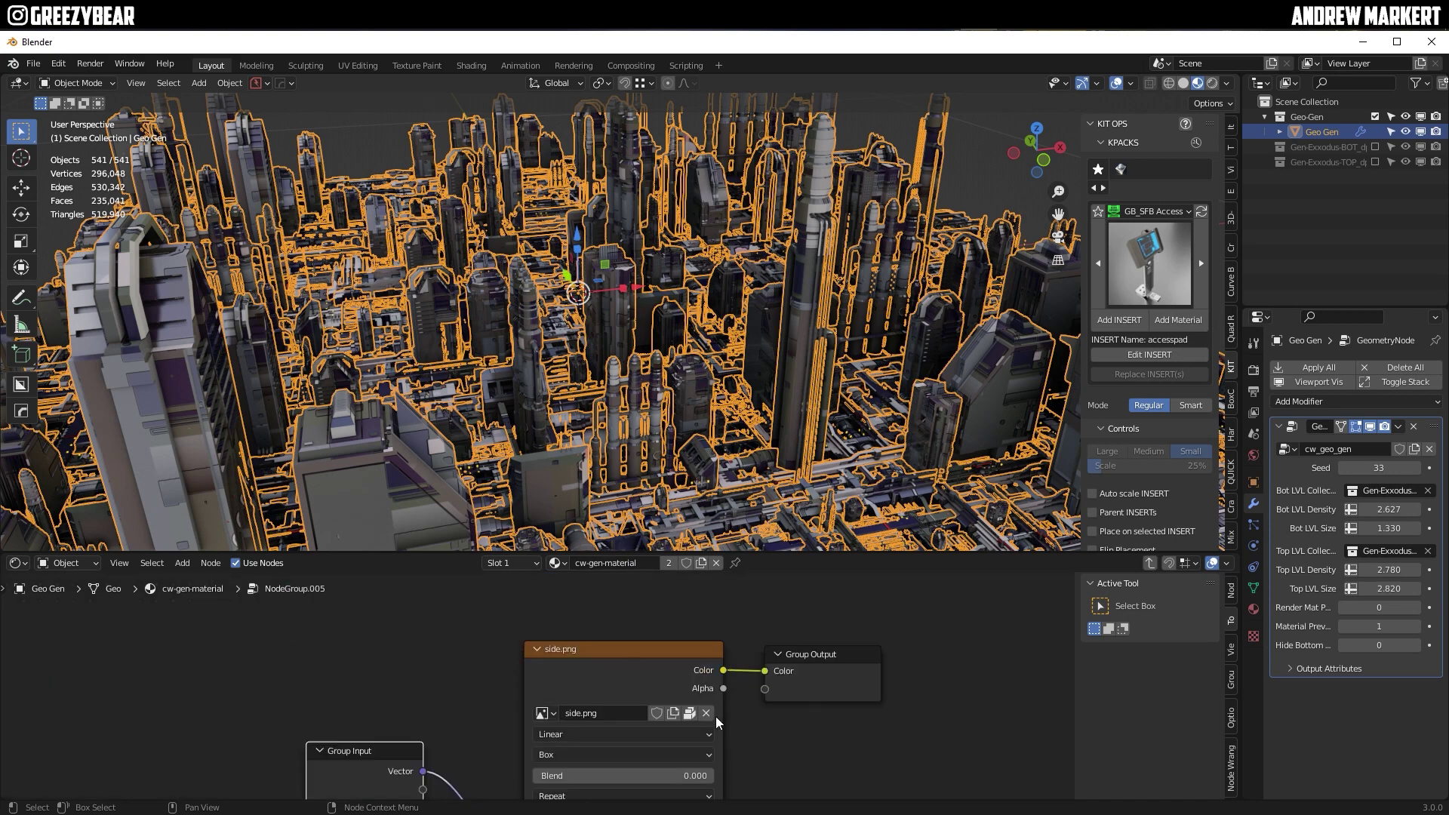
left_click(705, 713)
left_click(679, 713)
double_click(520, 297)
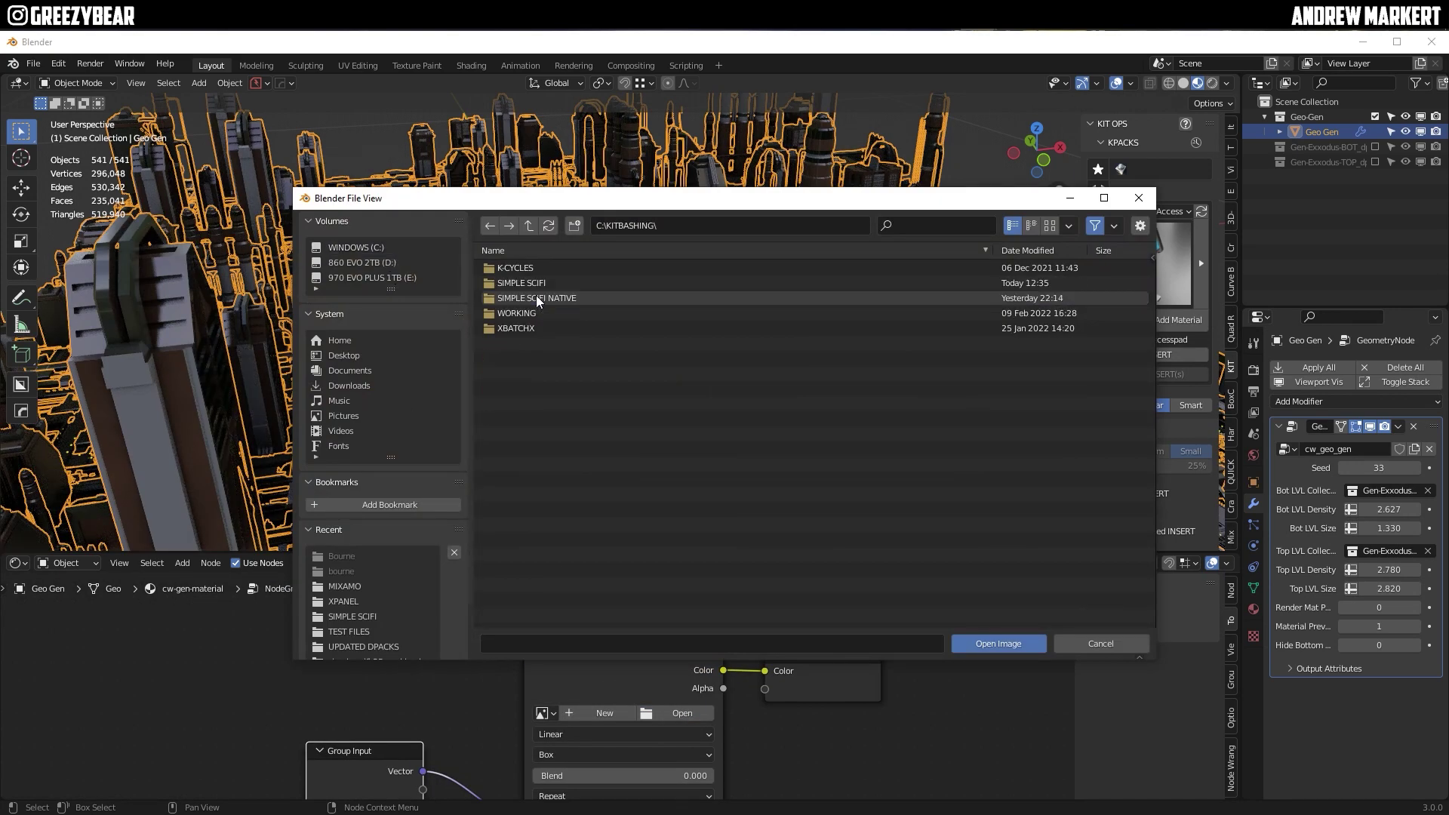
double_click(520, 297)
double_click(528, 267)
left_click(1049, 226)
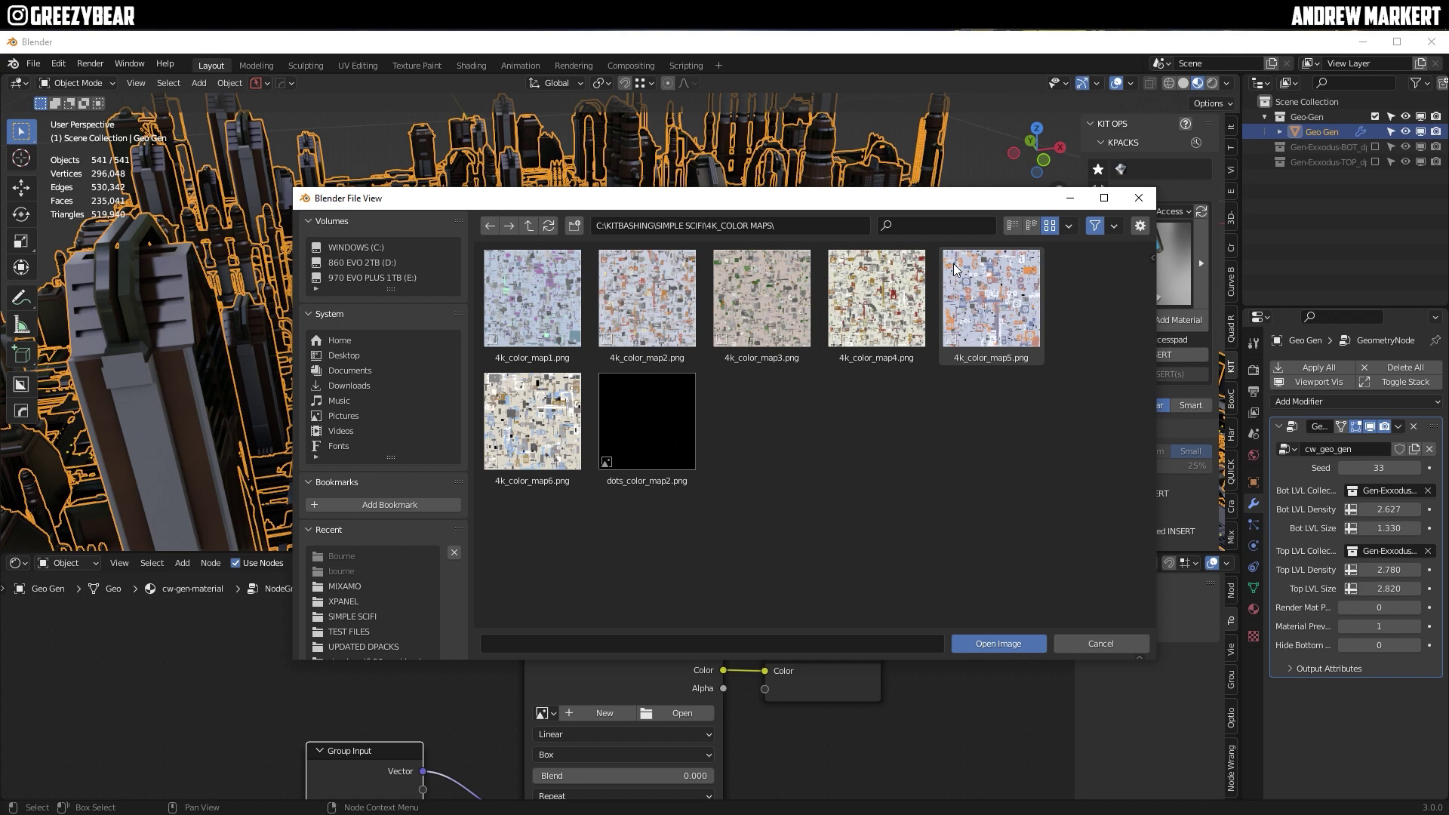
left_click(875, 298)
left_click(999, 643)
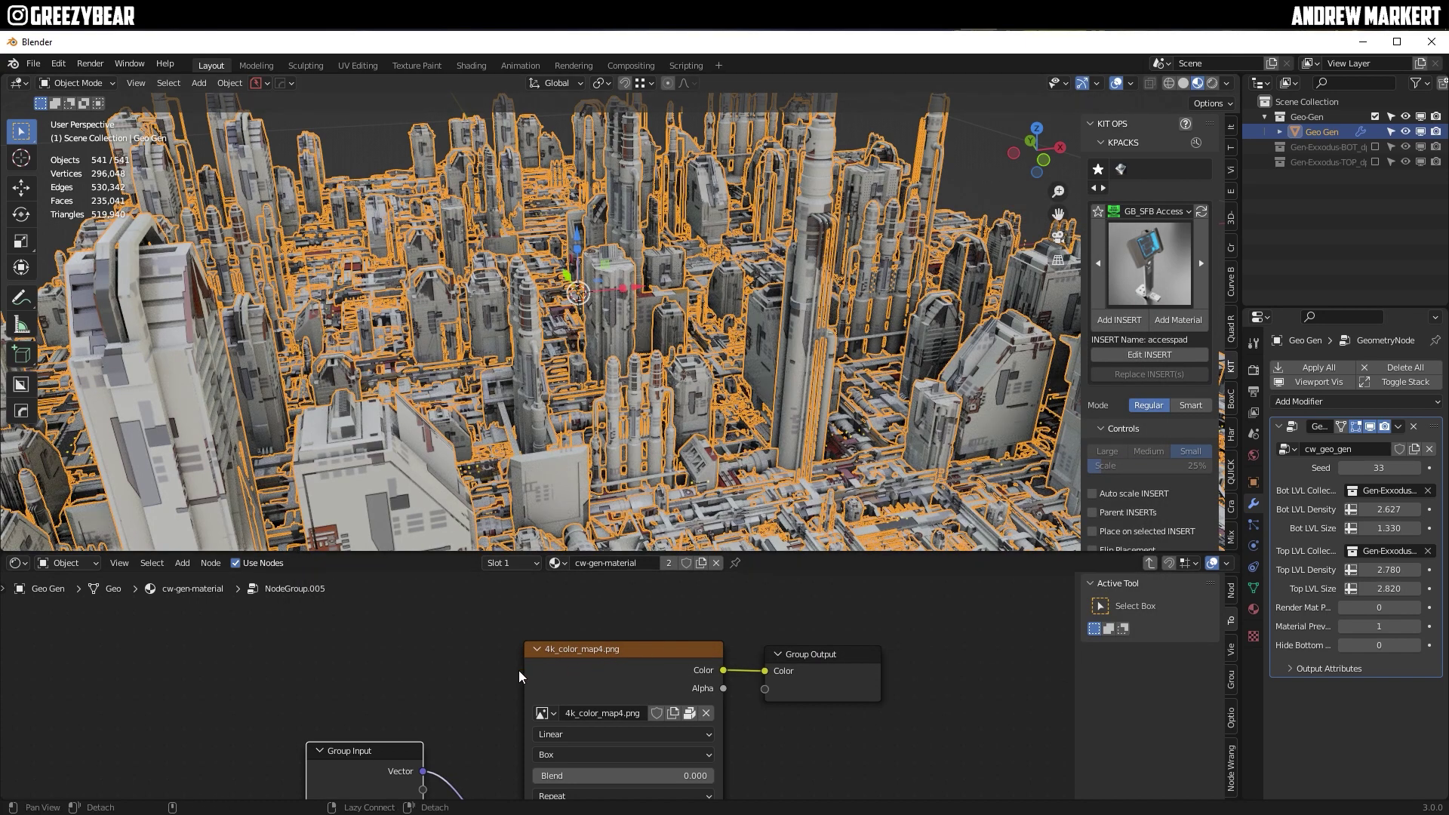
- Leave the node group, set the cw_obj_material Top / Side Mix to 0.335 and deselect the city
middle_click_drag(463, 675, 456, 621)
key("Tab")
middle_click_drag(532, 729, 589, 743)
mouse_move(630, 668)
left_mouse_down()
mouse_move(564, 668)
mouse_move(580, 668)
left_mouse_up()
mouse_move(528, 377)
middle_mouse_down()
mouse_move(445, 377)
mouse_move(536, 378)
mouse_move(521, 377)
middle_mouse_up()
left_click(947, 174)
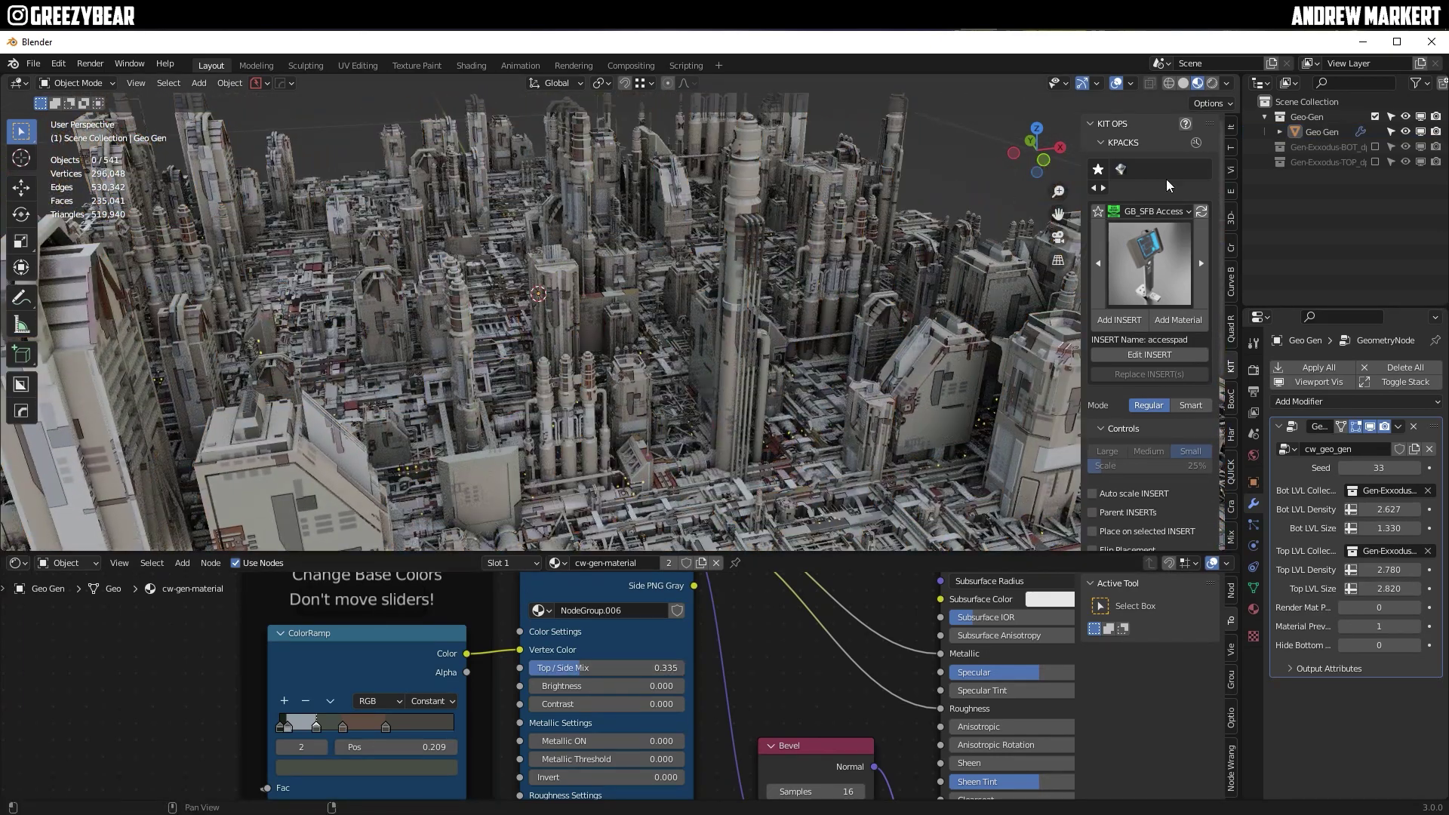
- Add the cw_dirt_2022 insert from the cw Dirty KPACK to load its material, and delete the placed insert object
left_click(1156, 211)
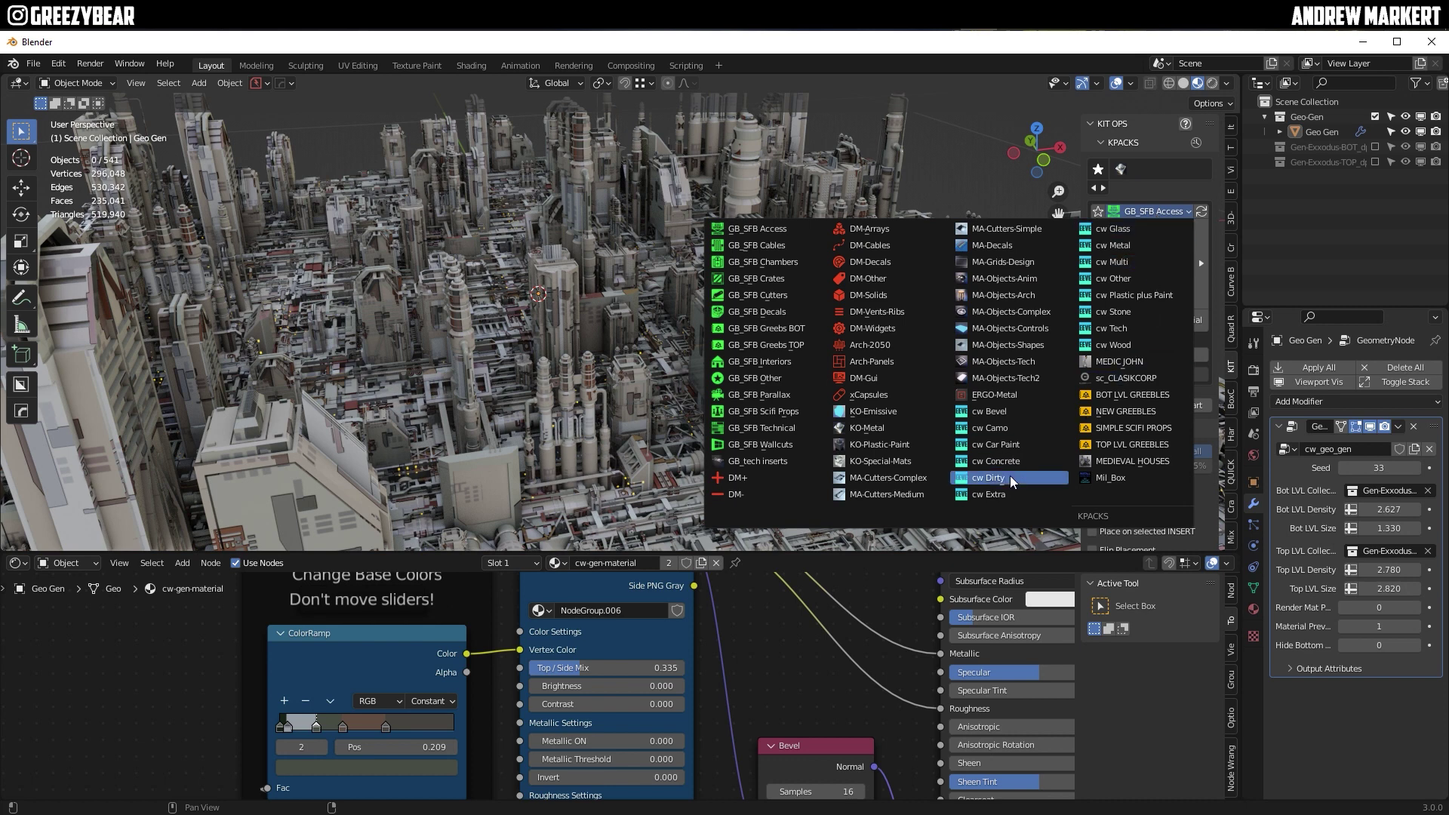
left_click(988, 477)
left_click(1125, 275)
left_click(762, 360)
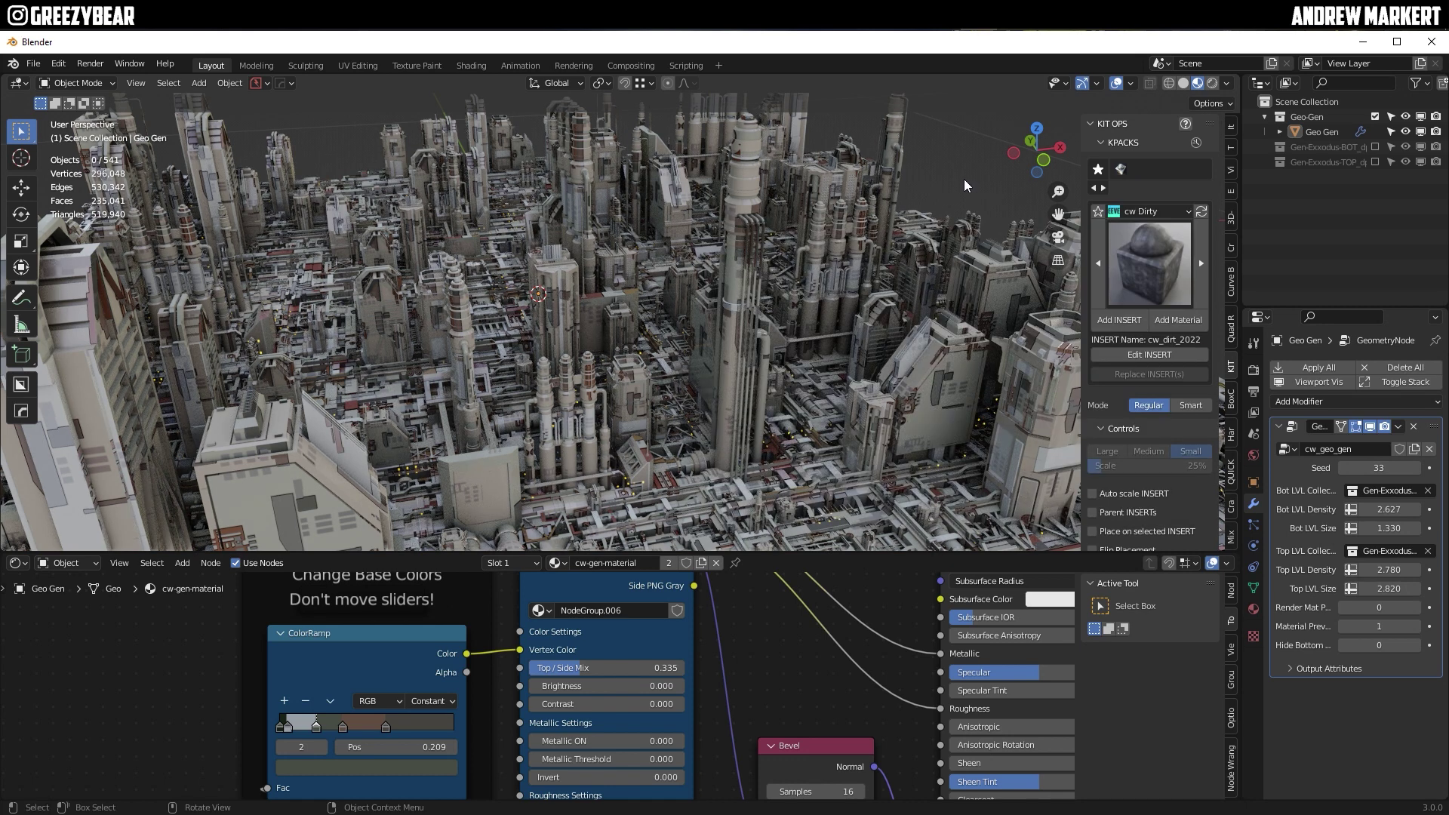
left_click(1117, 320)
key("Delete")
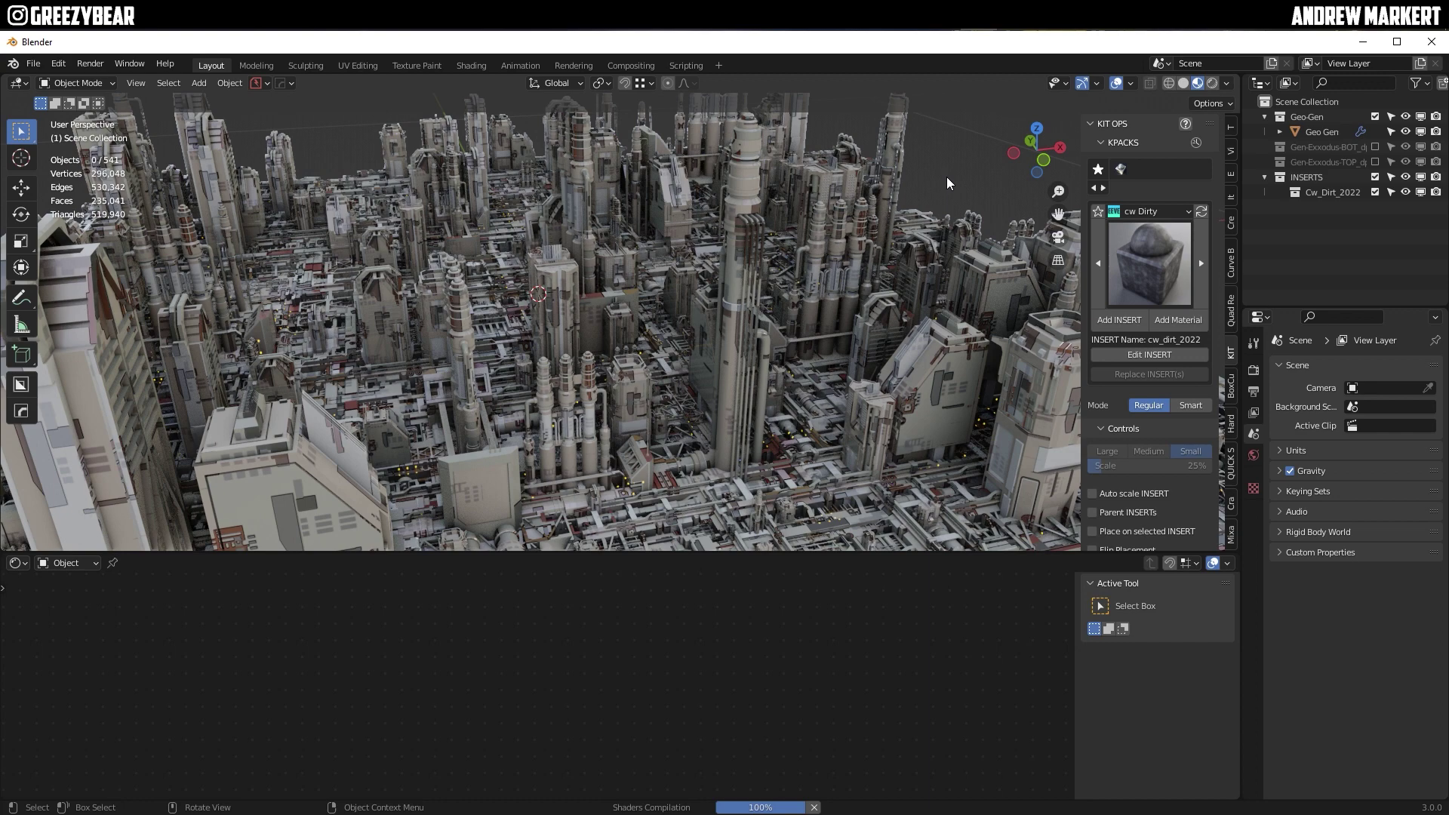
- Insert the cw_dirt-2021 group between the Geo Gen material's cw_obj_material and Principled BSDF nodes, with its overall amount at 0.3
left_click(614, 461)
middle_click_drag(837, 601, 568, 701)
scroll(568, 702, "down", 2)
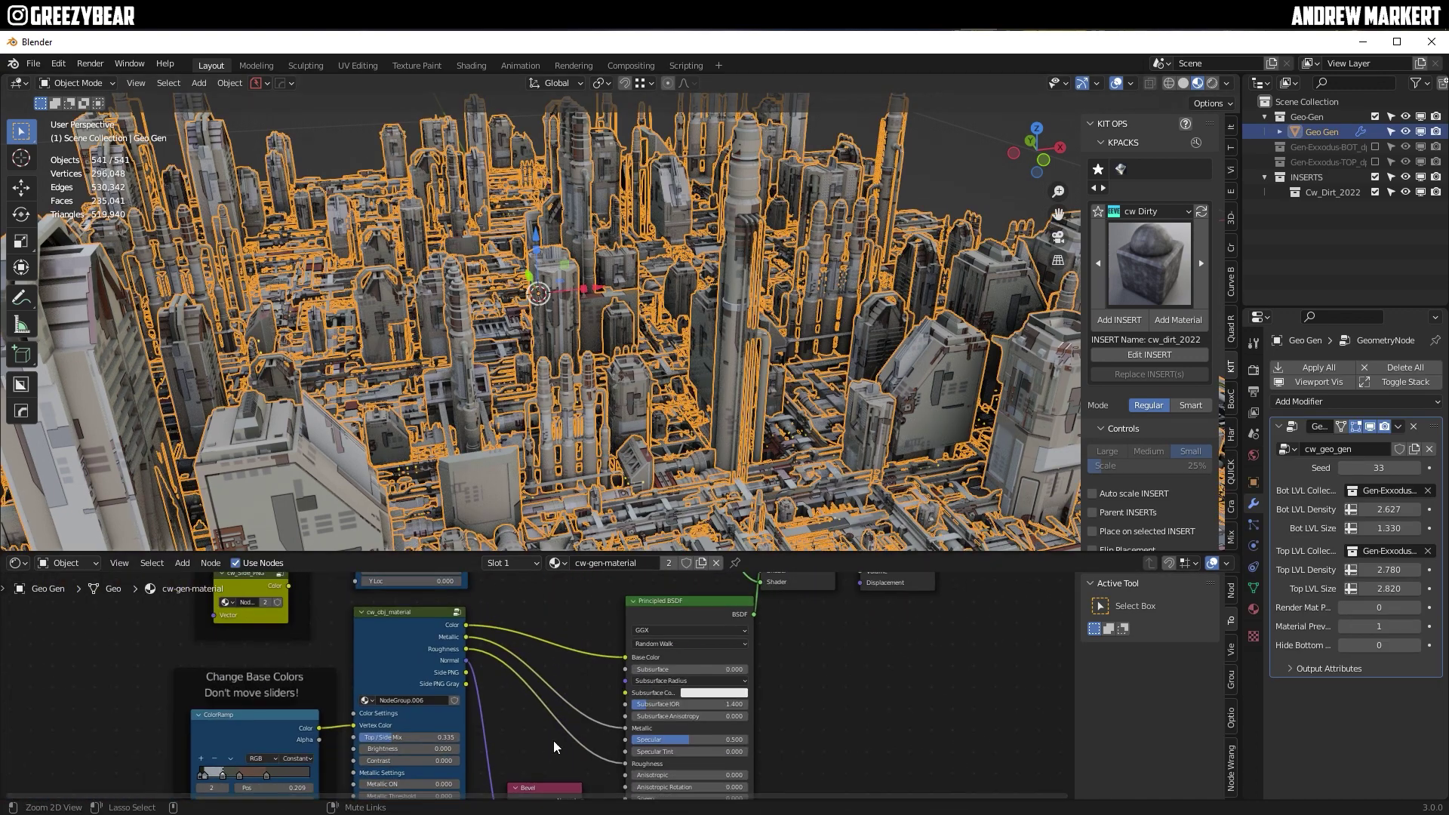
key("shift+a")
mouse_move(518, 788)
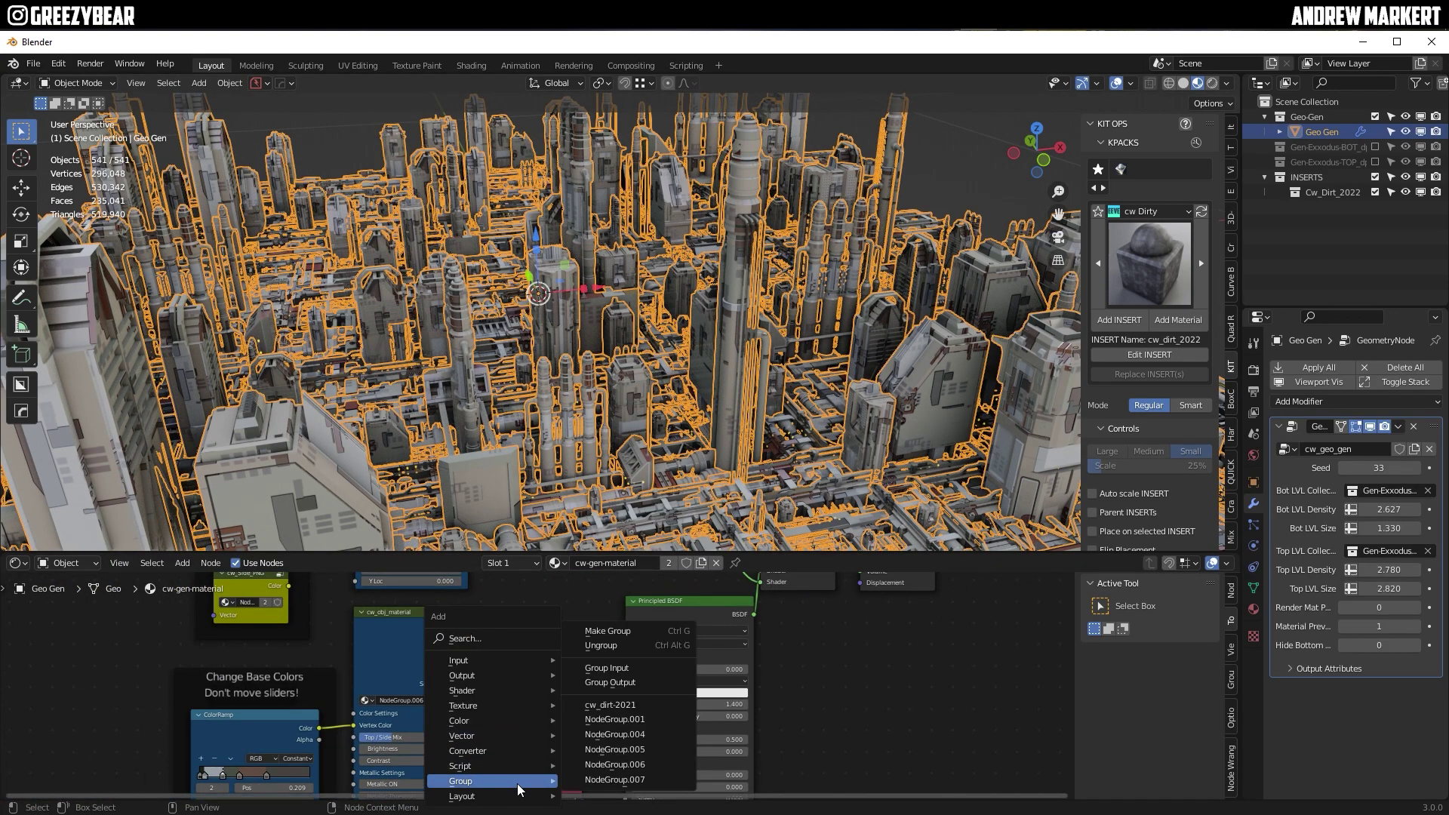
left_click(624, 711)
left_click(554, 693)
type("0.3")
key("Return")
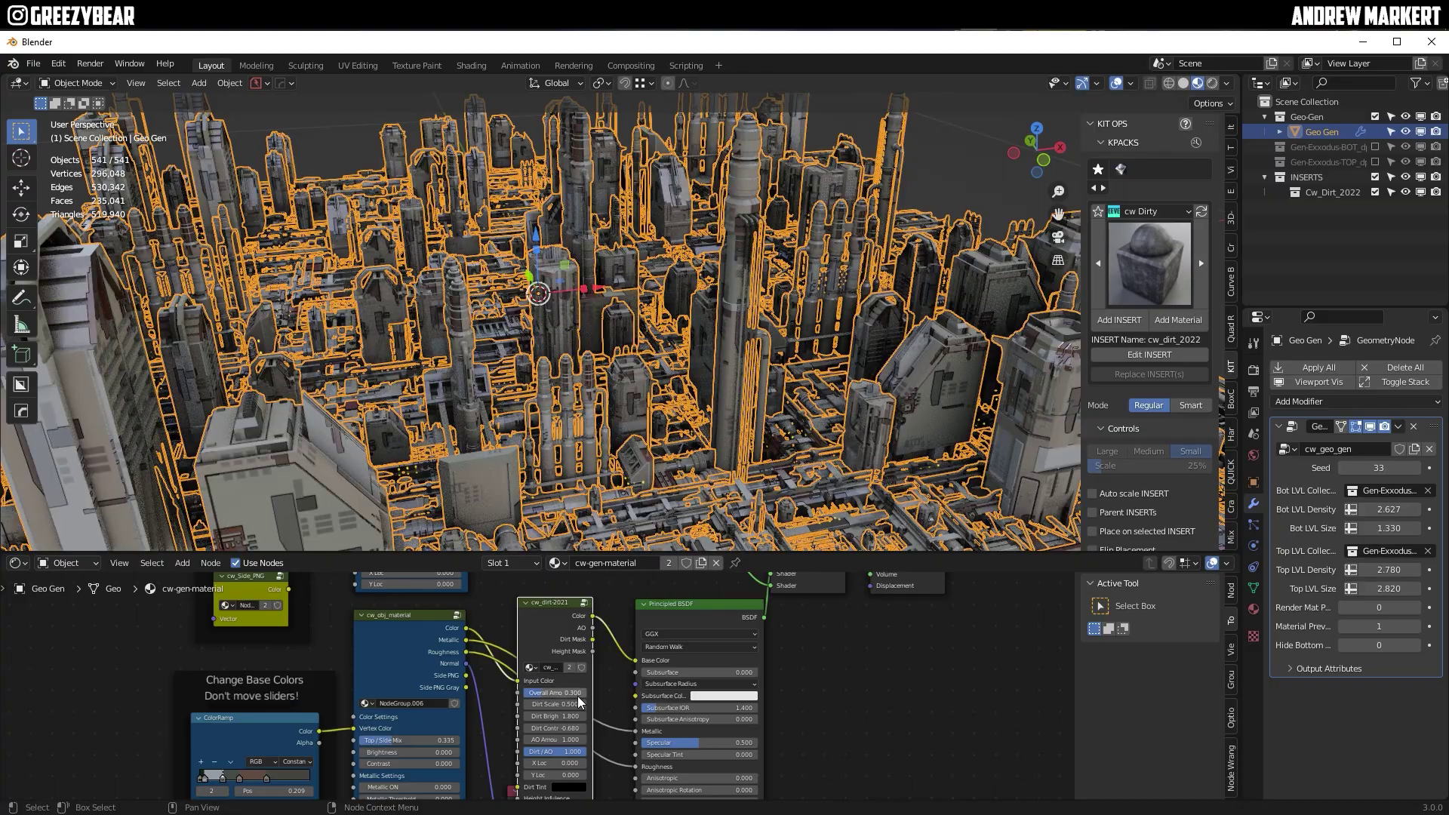
scroll(576, 695, "up", 5)
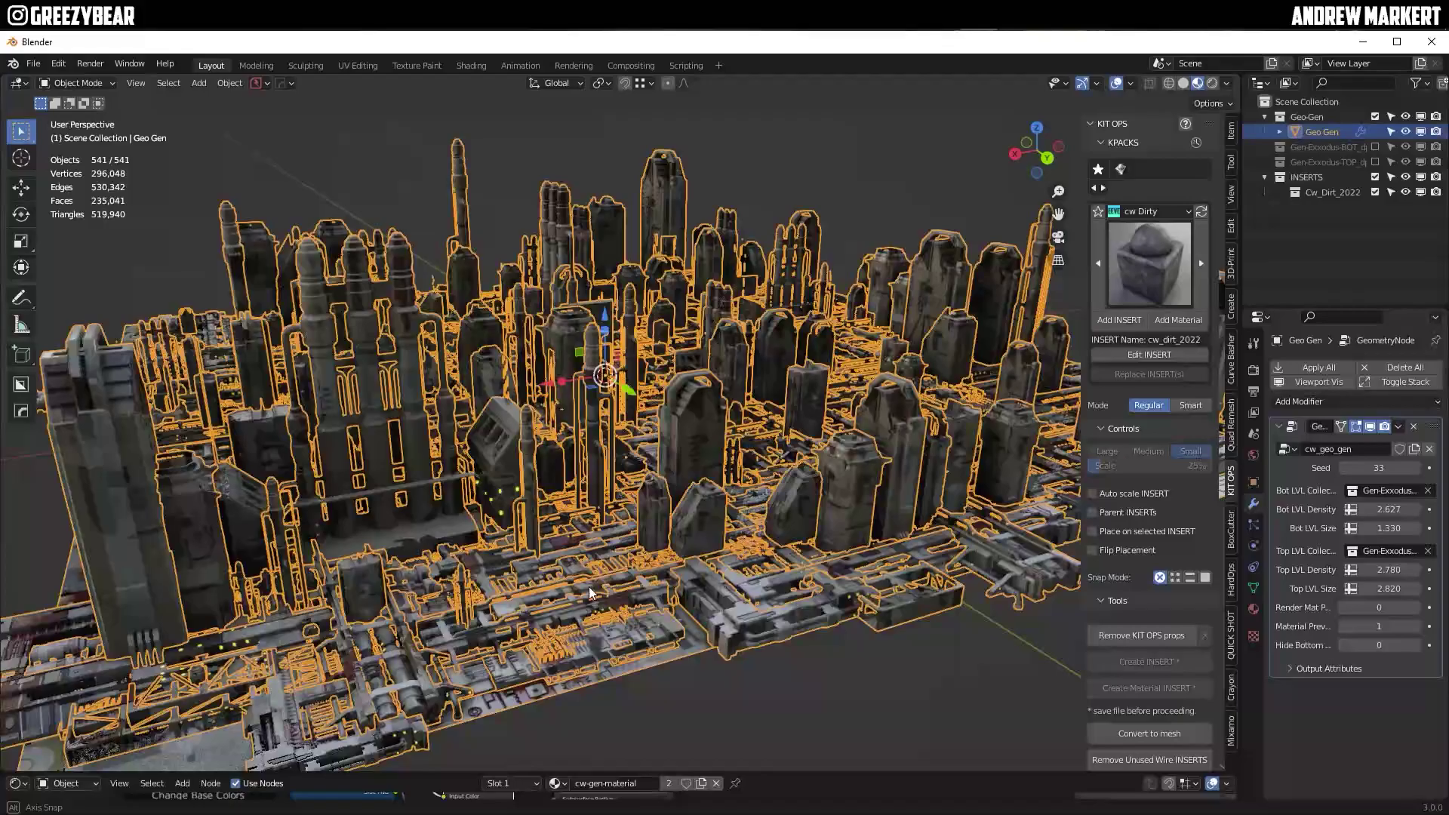
- Add a camera and align it to an elevated view over the city
middle_click_drag(589, 593, 632, 475)
left_click(199, 83)
left_click(217, 330)
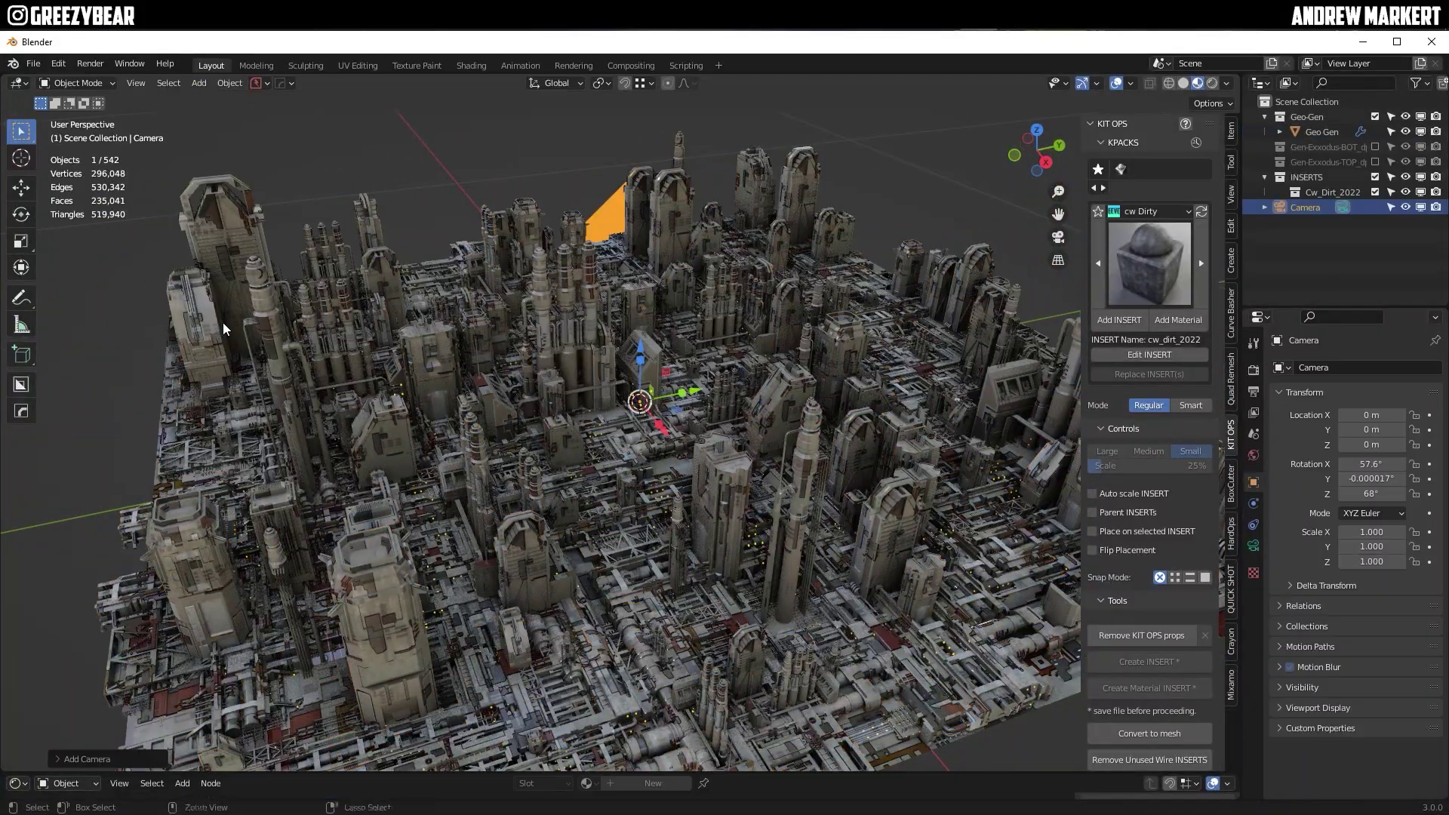
key("ctrl+alt+KP_0")
middle_click_drag(721, 453, 640, 442)
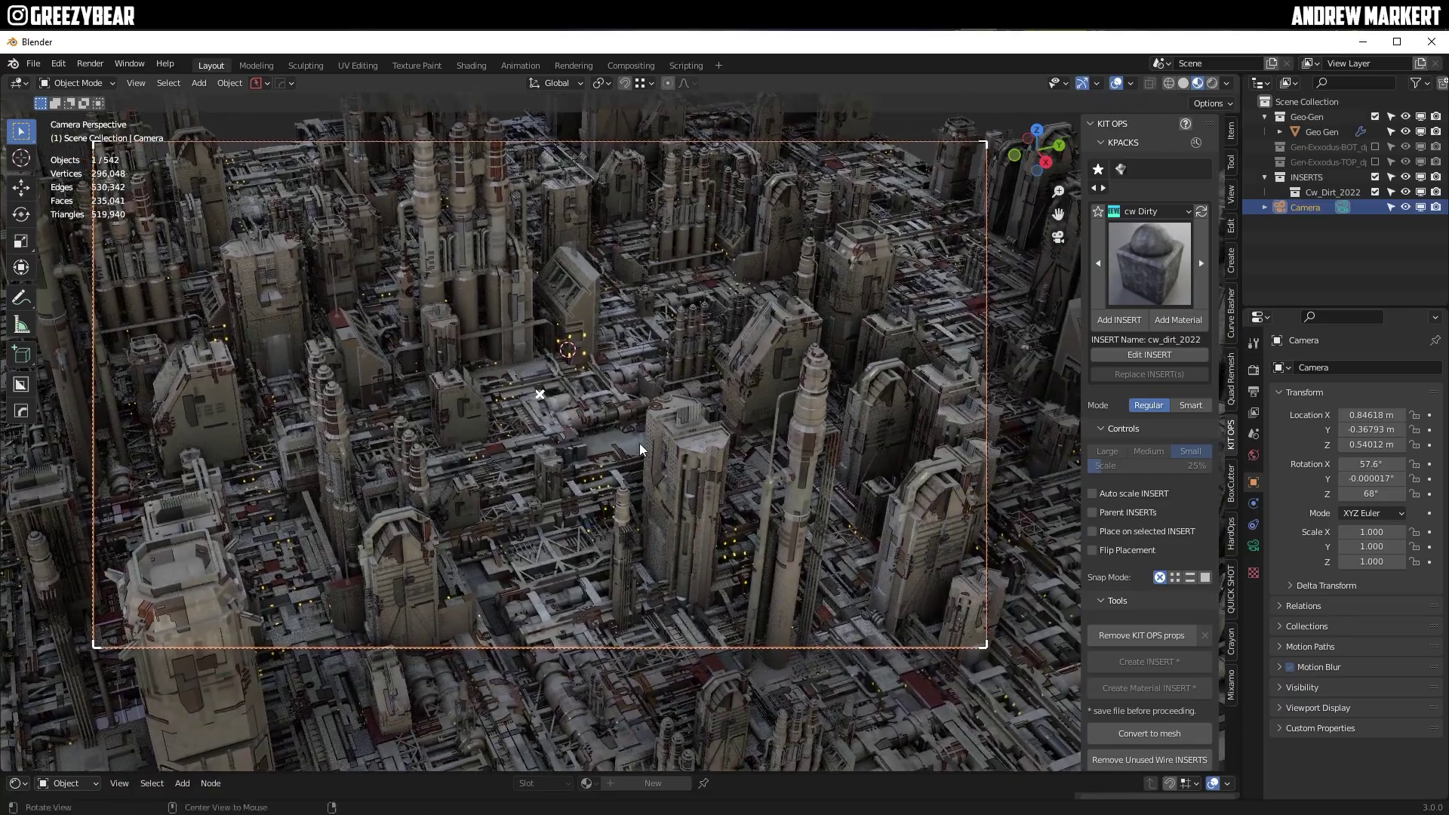
- Lock the camera to the view and orbit it to a lower angle across the towers
left_click(1231, 193)
left_click(1176, 312)
left_click(559, 488)
middle_click_drag(560, 488, 585, 407)
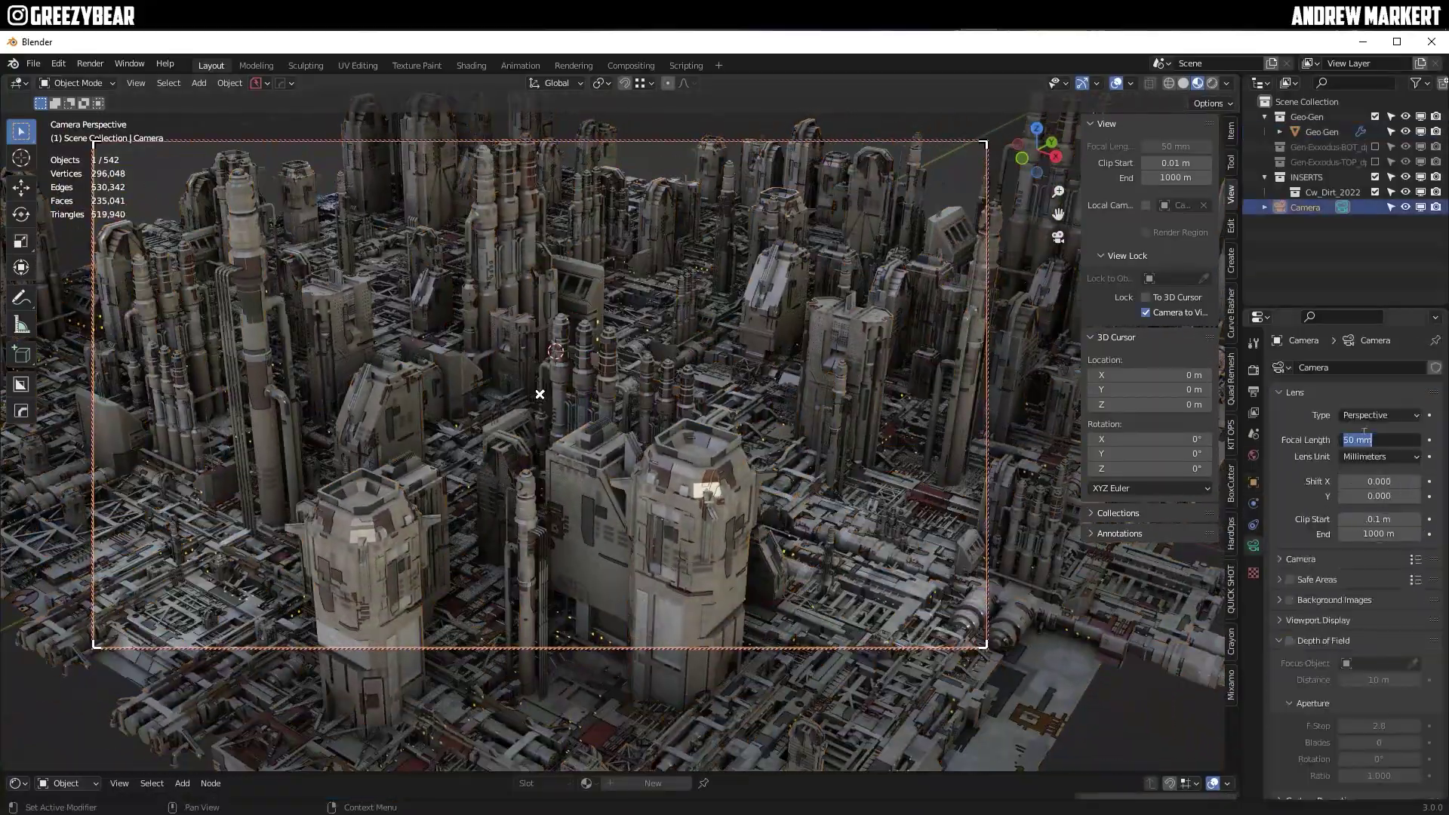
- Set the camera's focal length to 35 mm and move the locked camera closer to the city
type("35")
key("Return")
scroll(693, 533, "up", 4)
left_click(646, 477)
middle_click_drag(645, 477, 645, 436)
- Release the camera from the view and adjust its Y and Z rotation to about -4.7° and 0.4°
left_click(1145, 311)
left_click(1305, 206)
key("BackSpace")
left_click_drag(1371, 478, 1313, 479)
left_click_drag(1371, 494, 1377, 463)
left_click_drag(1372, 478, 1414, 478)
left_click_drag(1372, 494, 1352, 463)
- Lock the camera to the view, reframe it as an elevated shot across the towers, and unlock it again
scroll(1002, 423, "down", 2)
left_click(1146, 312)
scroll(675, 388, "up", 2)
middle_click_drag(642, 424, 682, 468, "shift")
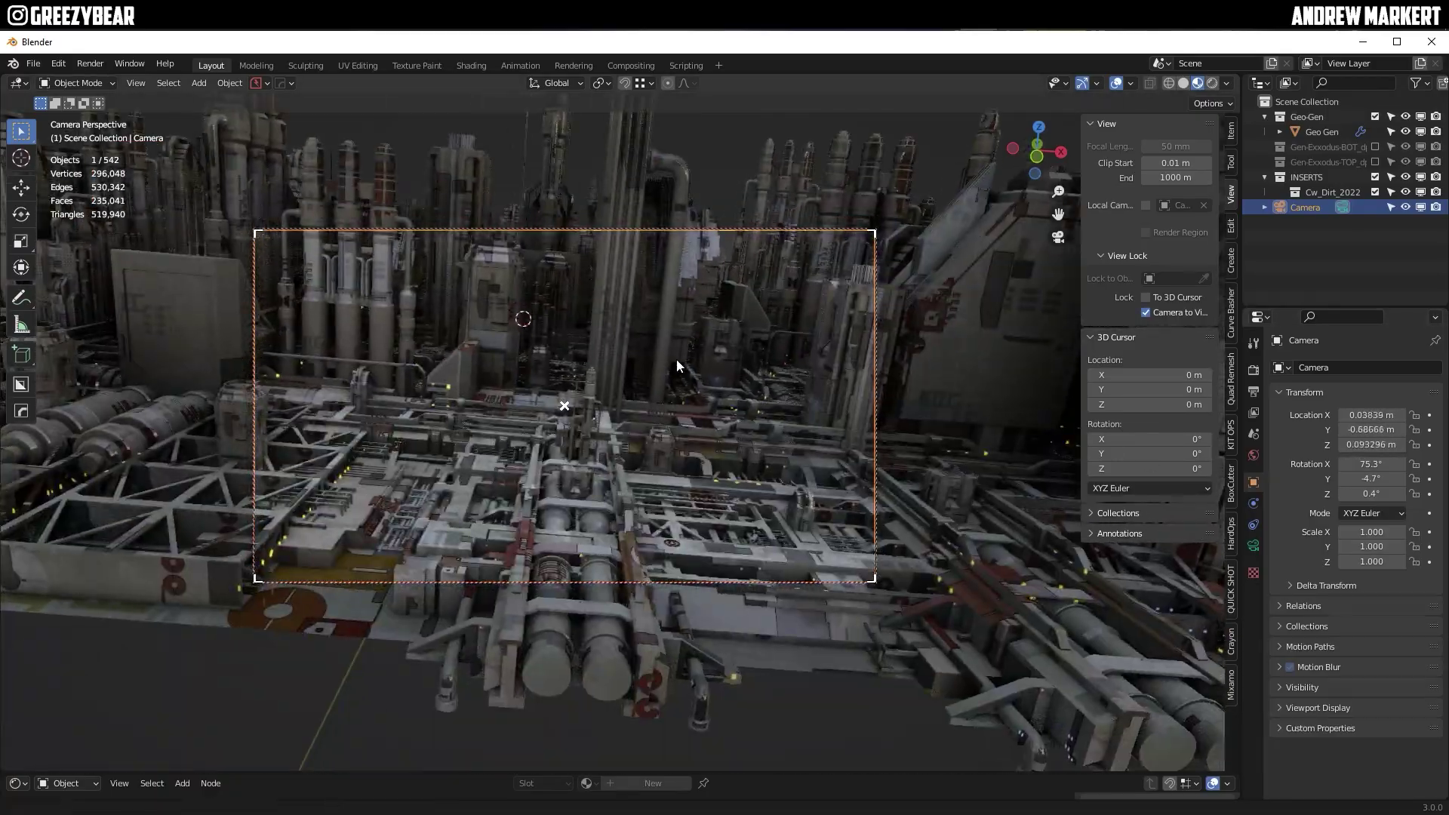
left_click(631, 274)
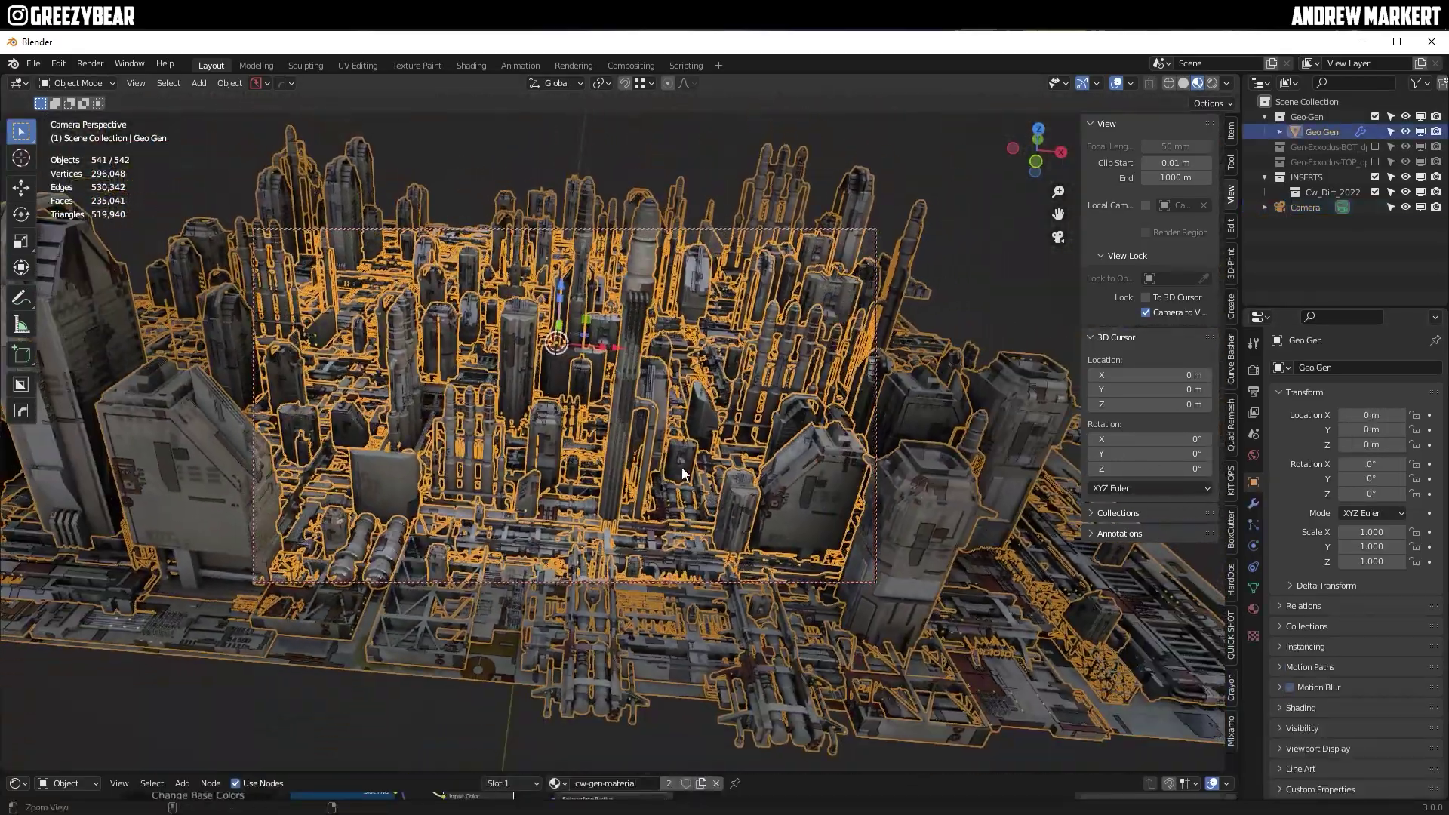
scroll(683, 473, "up", 2)
left_click(1162, 313)
left_click(946, 138)
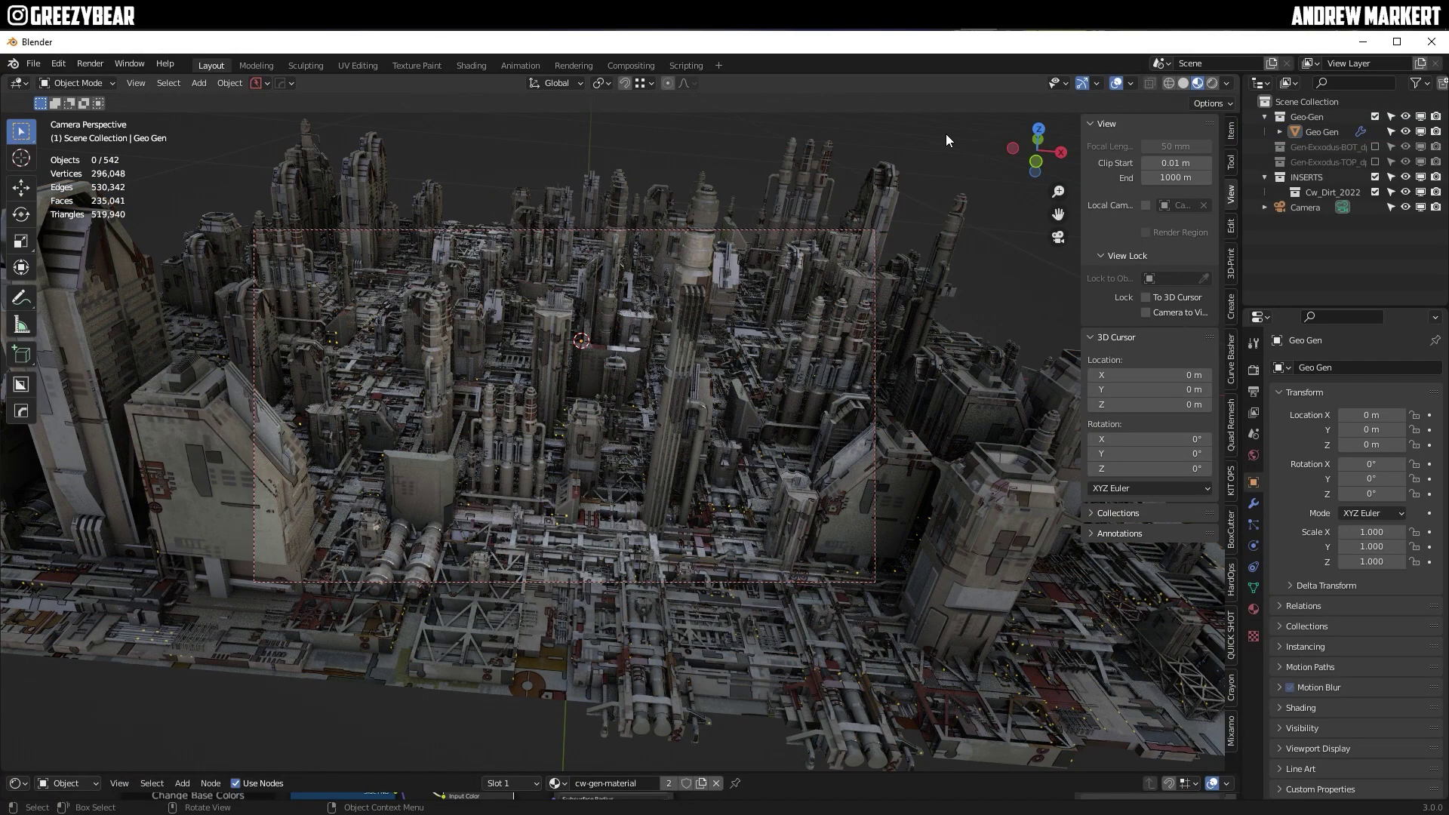
- Switch the viewport to rendered shading and add a point light
middle_click_drag(735, 393, 613, 396, "shift")
key("shift+z")
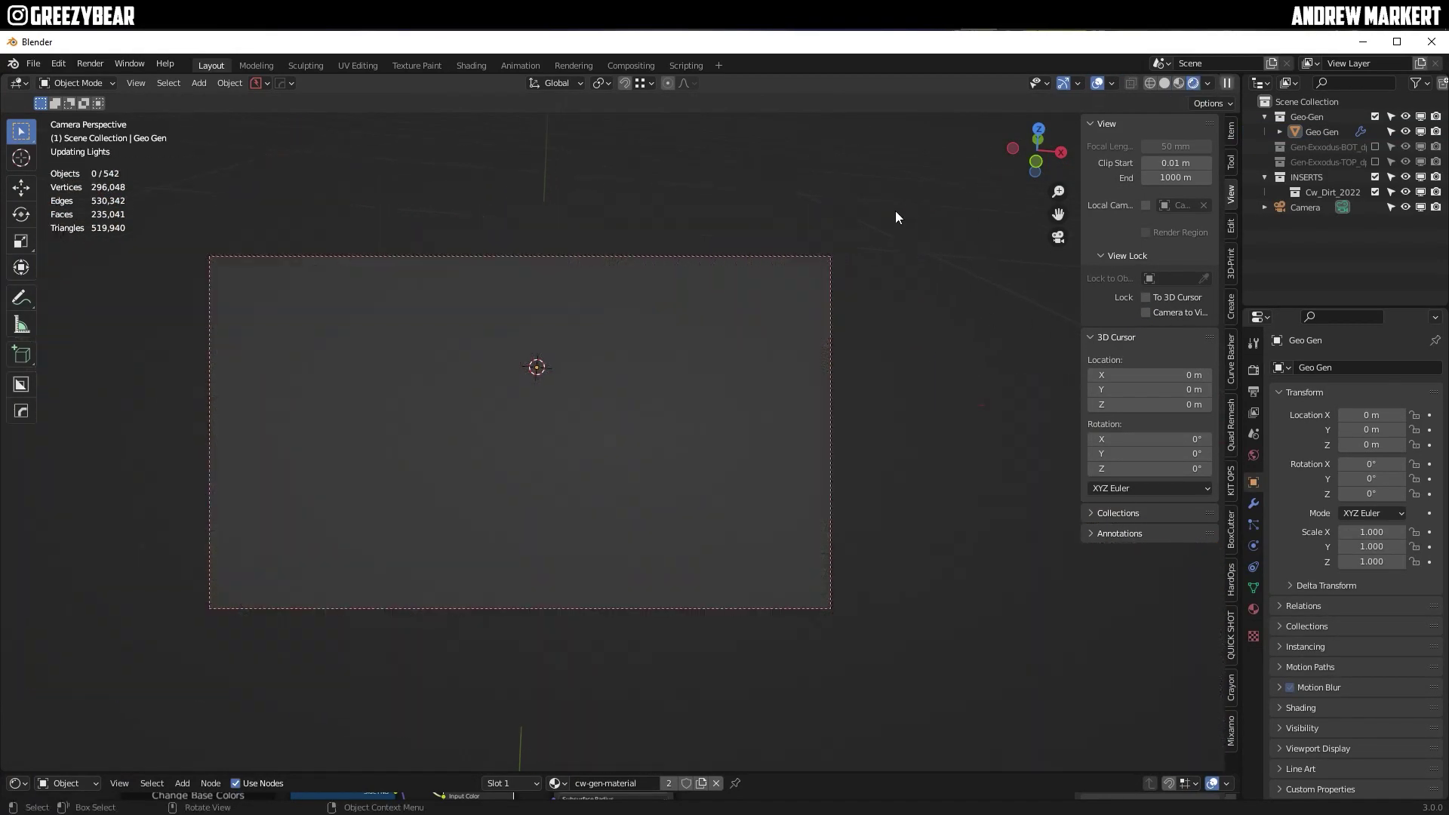
left_click(198, 84)
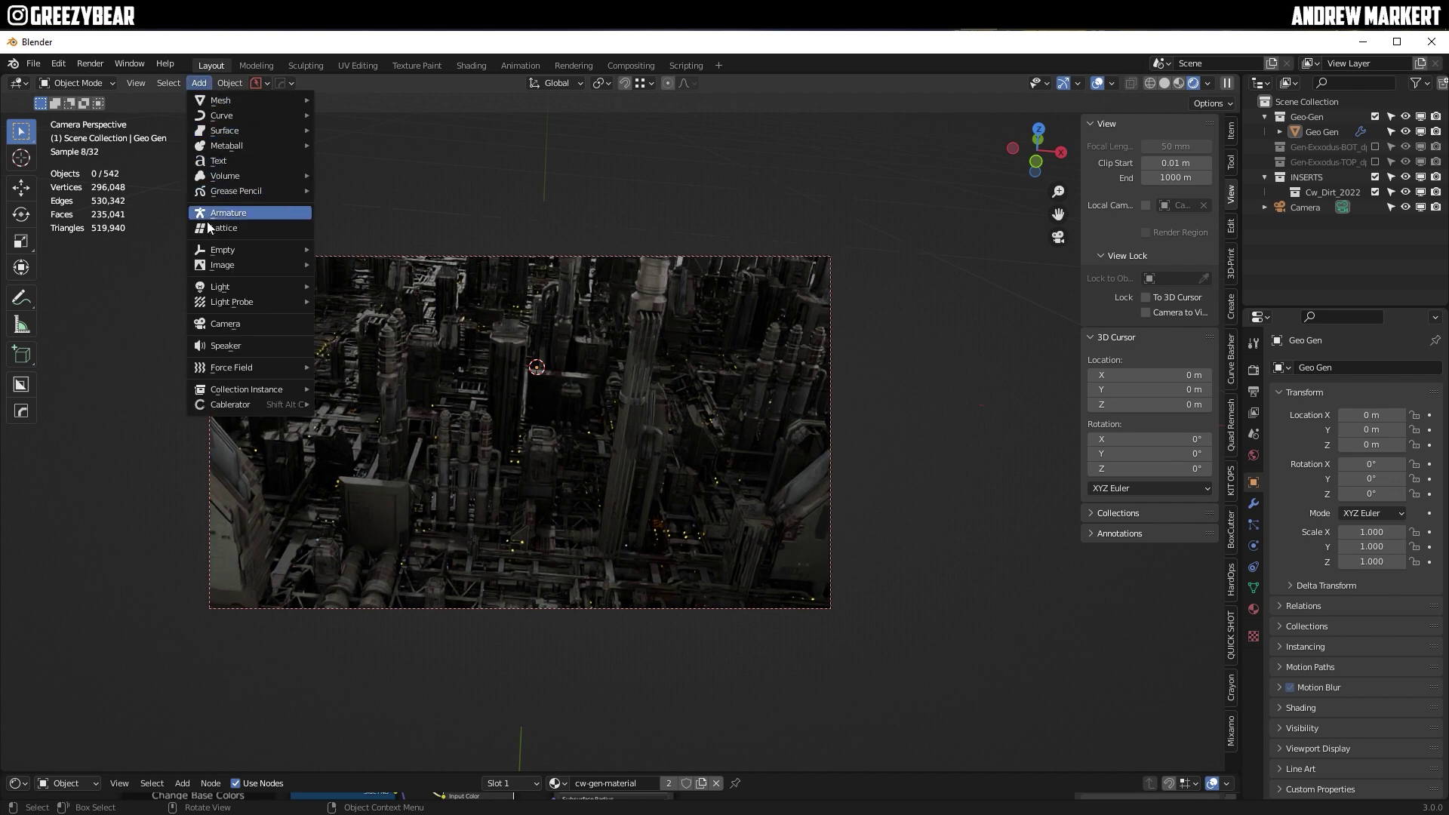
left_click(347, 286)
- Move the point light about 0.07 m up and 0.45 m along negative X, and tint it pale blue
key("g")
key("z")
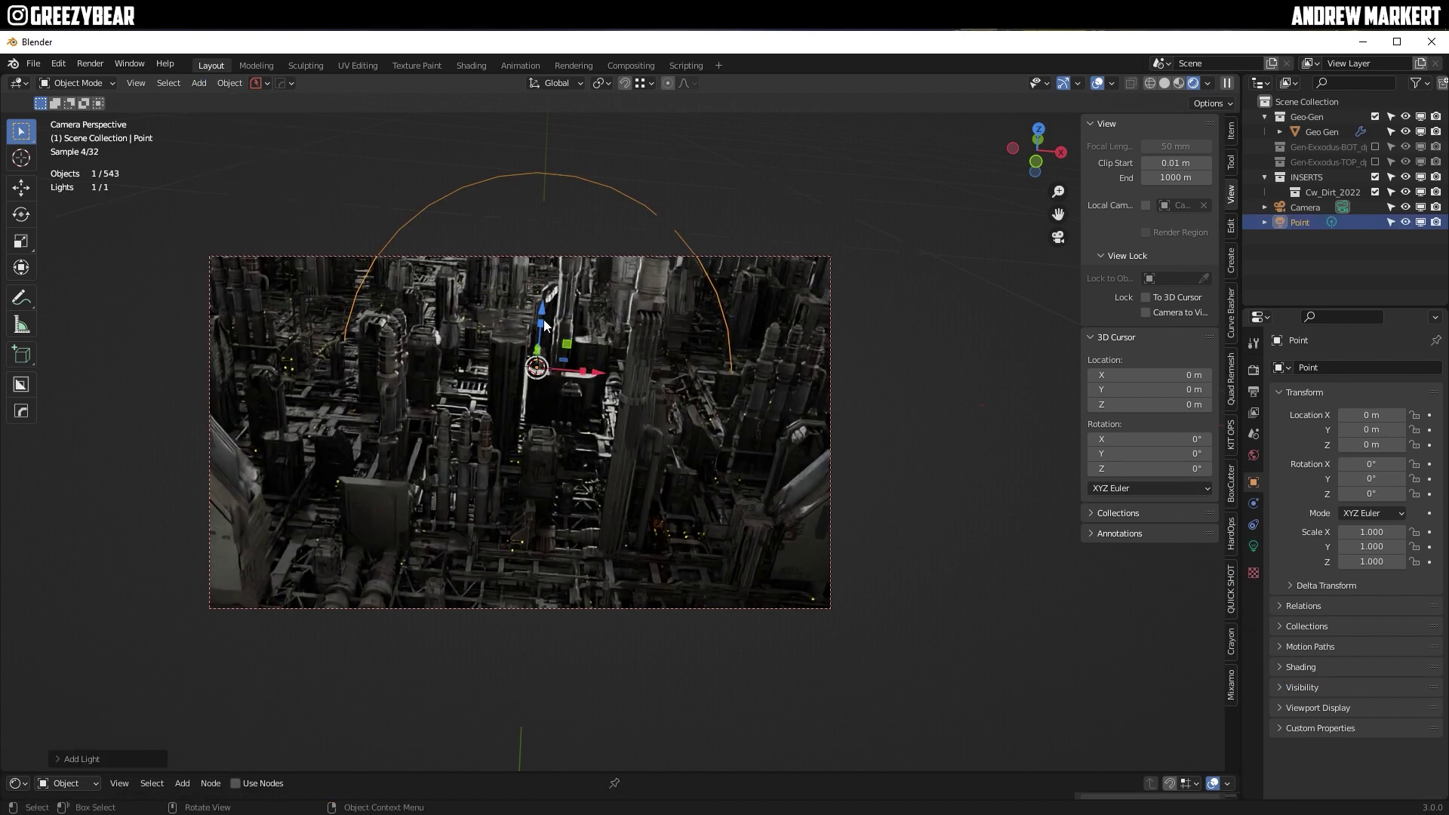
left_click(584, 298)
key("g")
key("x")
left_click(225, 291)
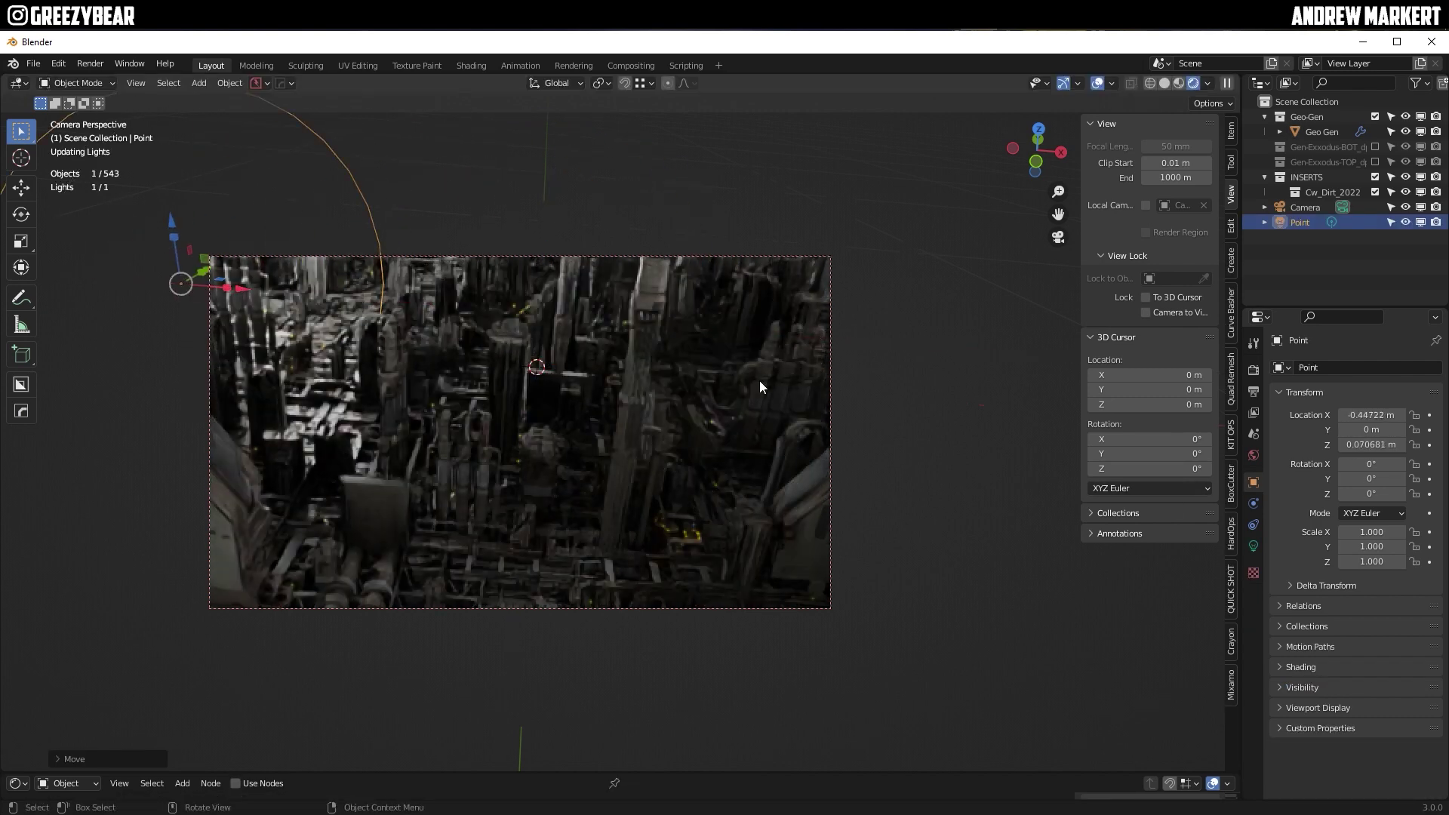
left_click(1253, 546)
left_click(1356, 455)
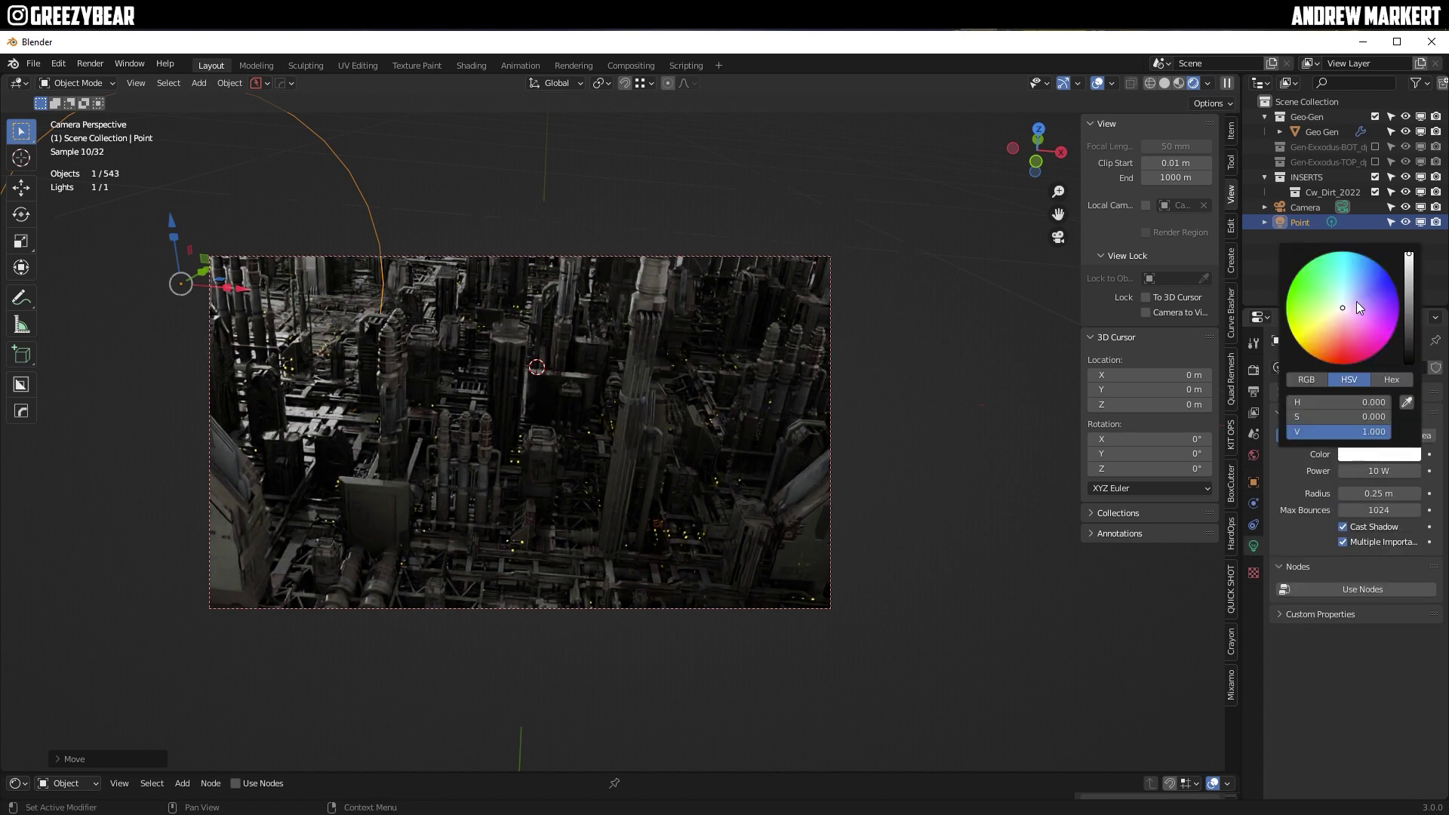
- Duplicate the pale blue light along X to the opposite side of the city and raise it slightly
key("shift+d")
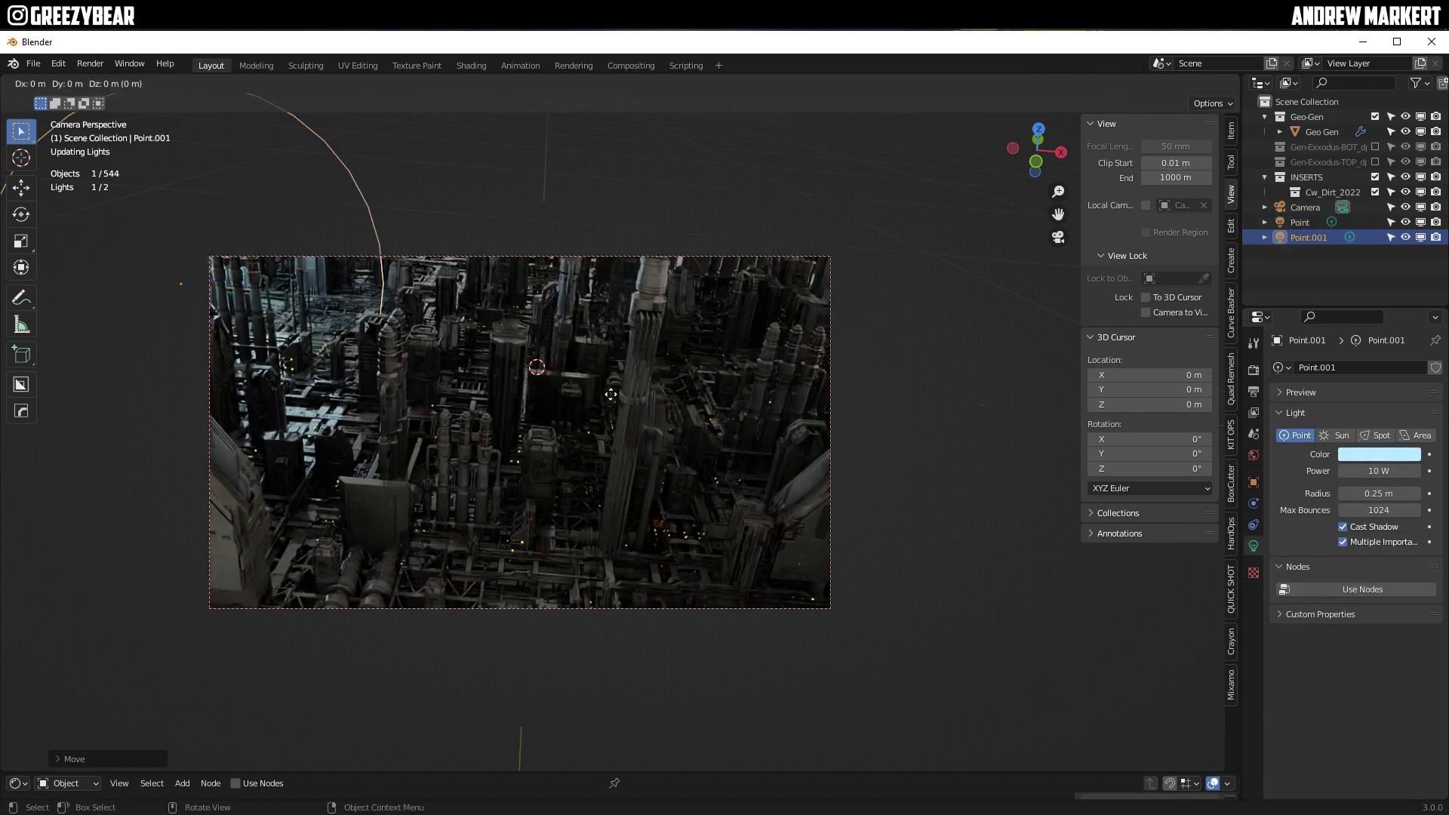
key("x")
left_click(38, 418)
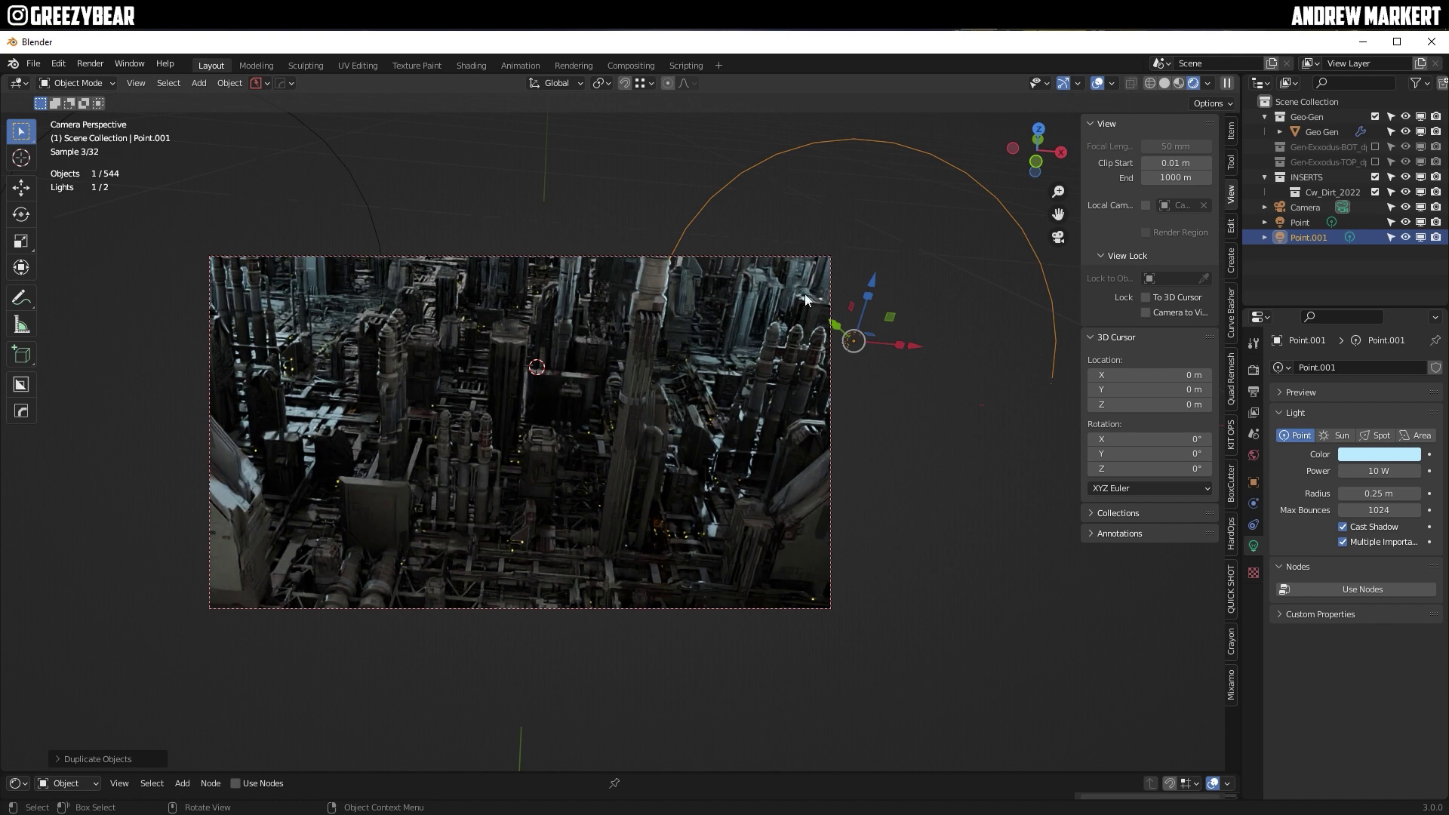
left_click_drag(872, 281, 877, 245)
- Set the duplicated light's power to 50 W
left_click(877, 246)
type("50")
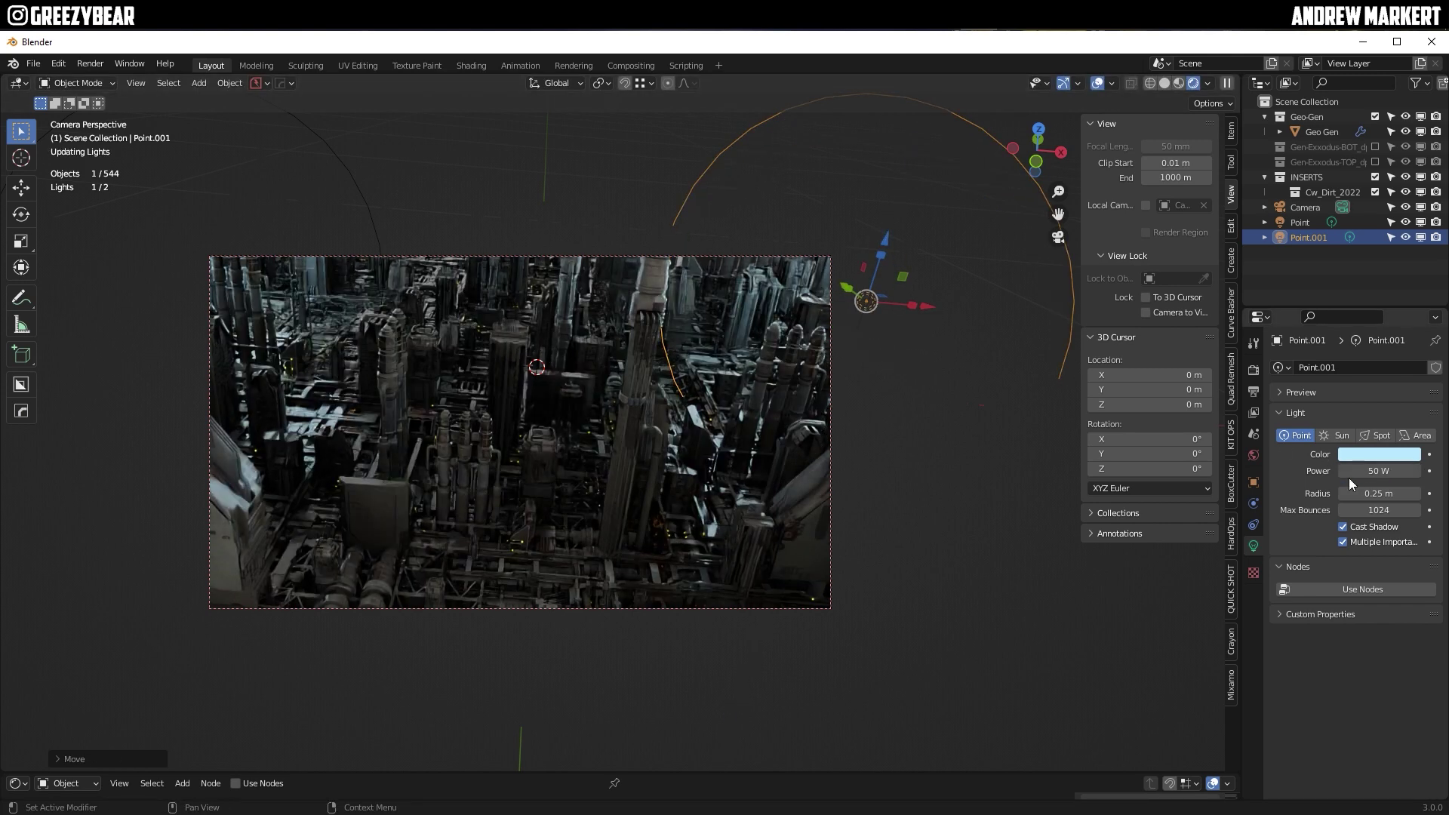
key("Return")
- Duplicate the 50 W light and move the copy along X and Y to just in front of the framed city
key("shift+d")
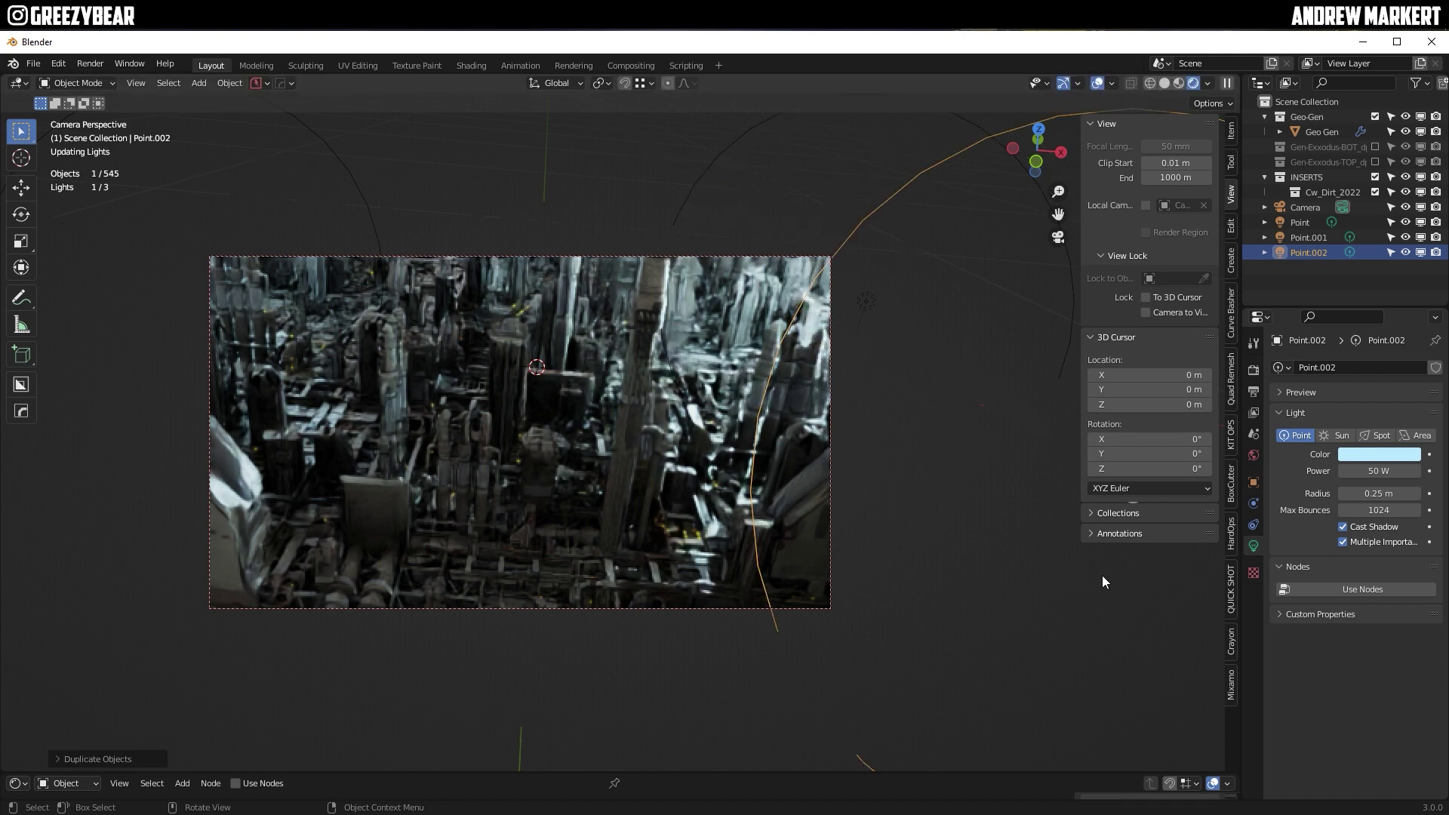
key("x")
left_click(400, 473)
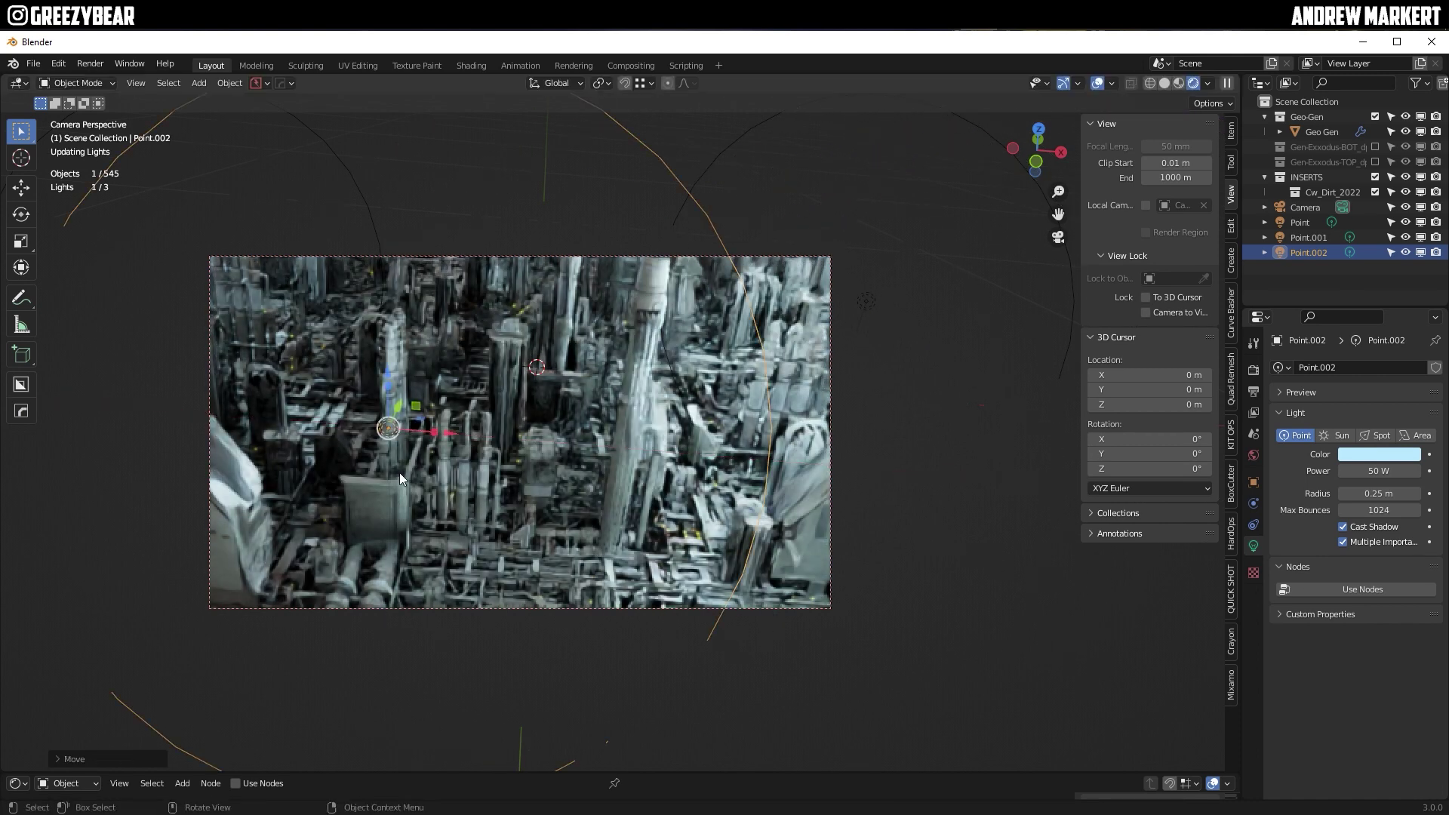
key("g")
key("y")
left_click(361, 565)
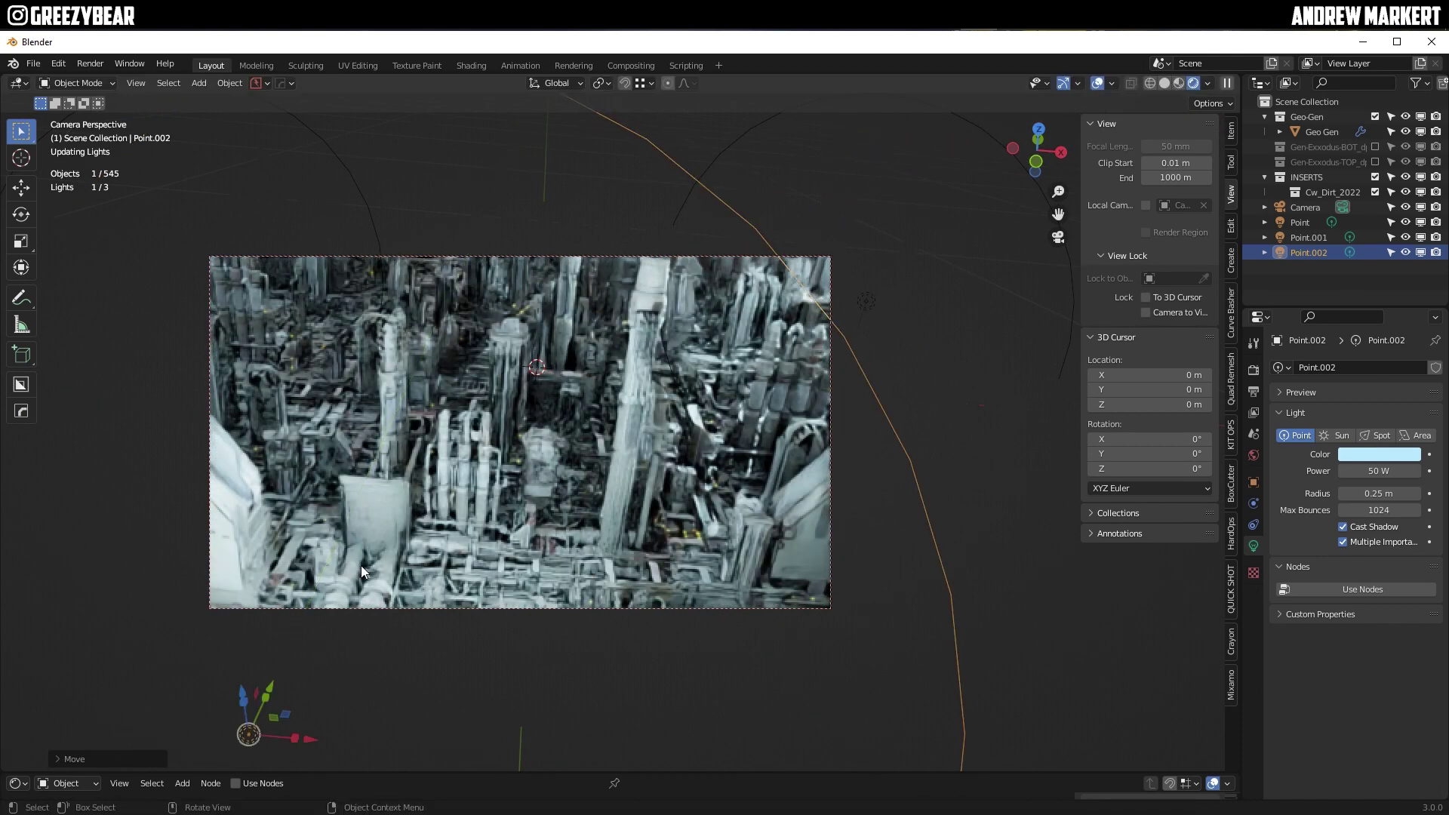
- Try 3 W and 10 W for the front light's power, and settle on 5 W
left_click(1361, 471)
type("3")
key("Return")
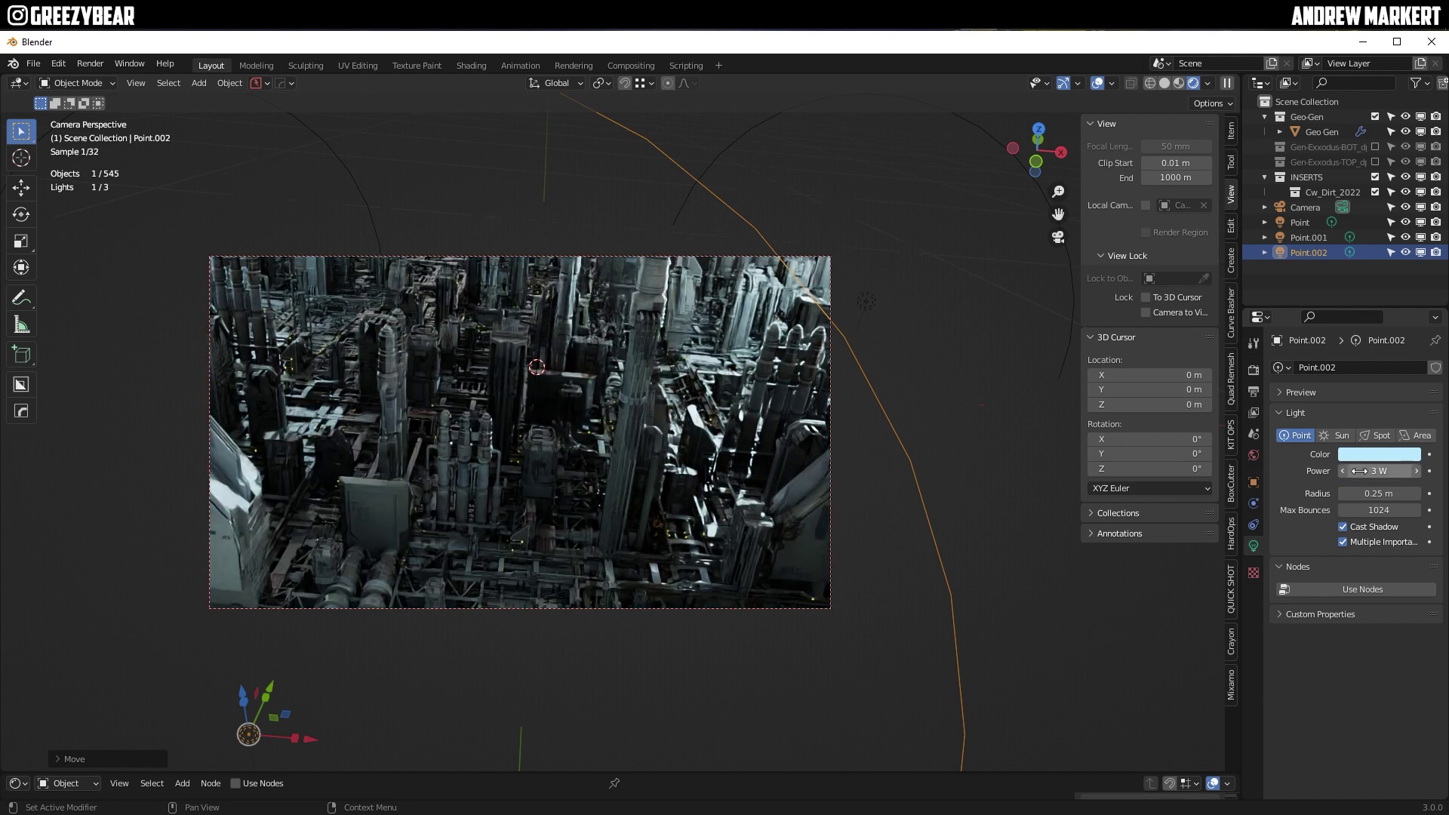
double_click(1350, 468)
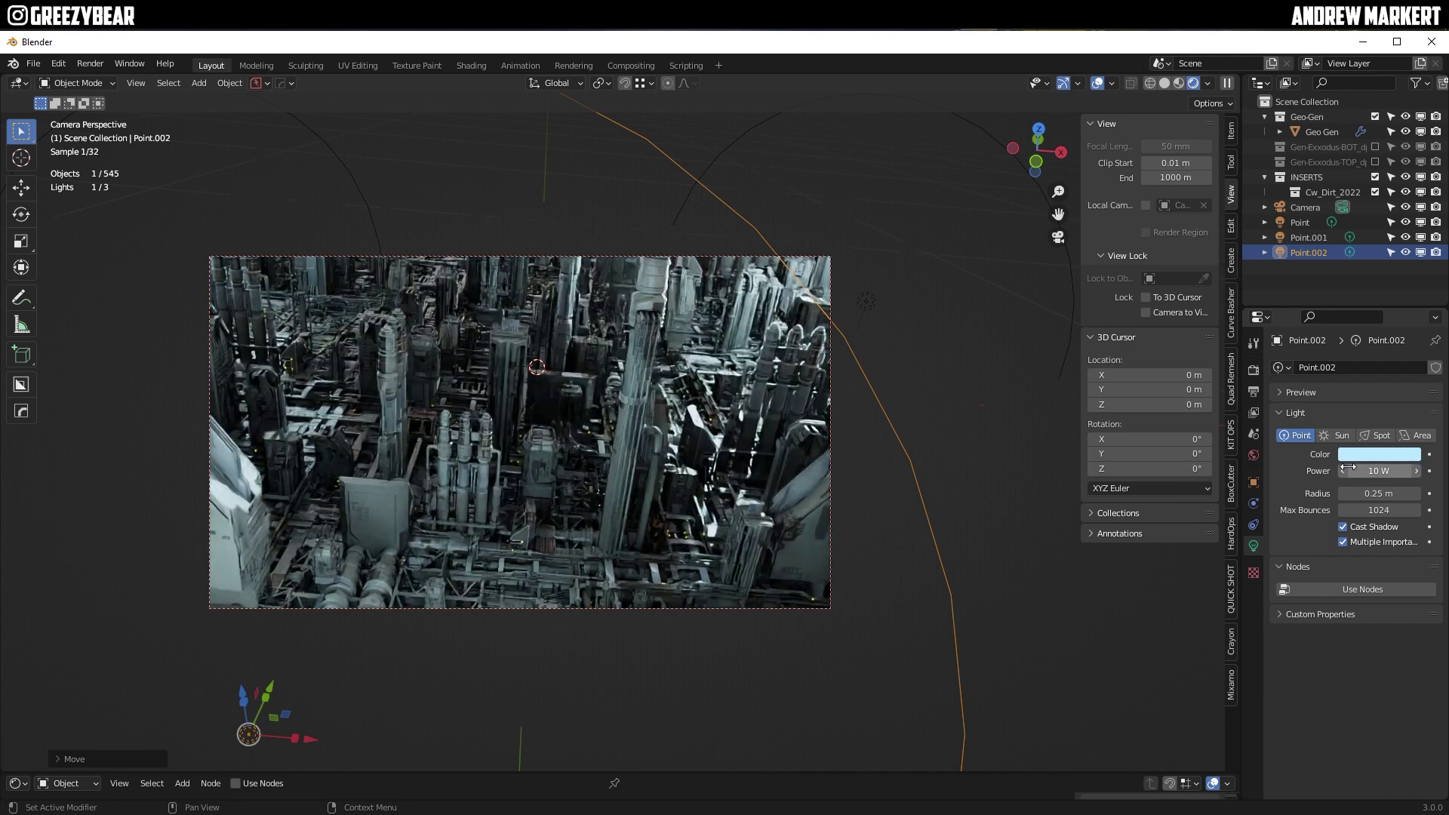
double_click(1362, 472)
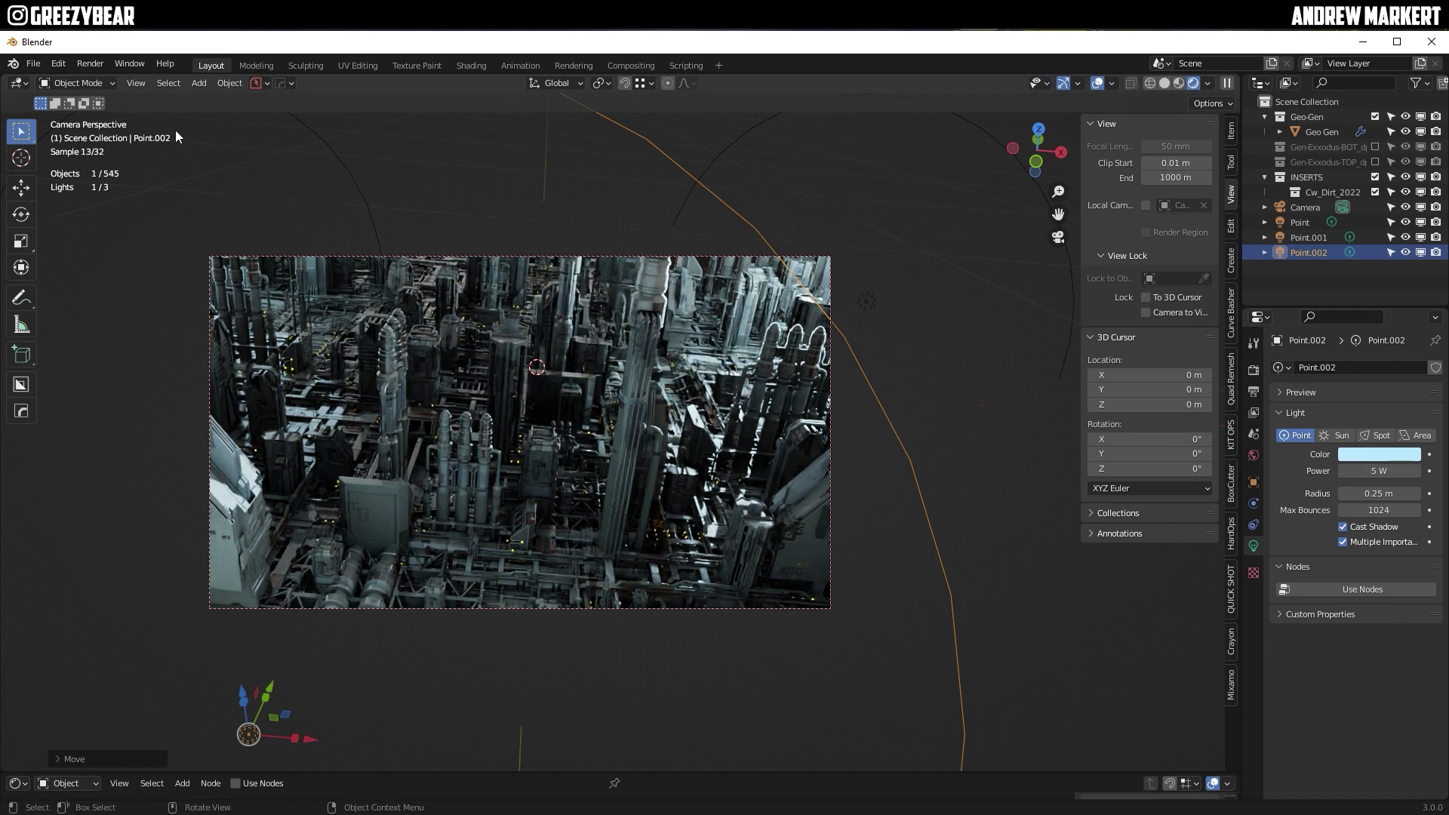
- Add a cube around the city and set its viewport display to Wire
left_click(198, 83)
mouse_move(227, 100)
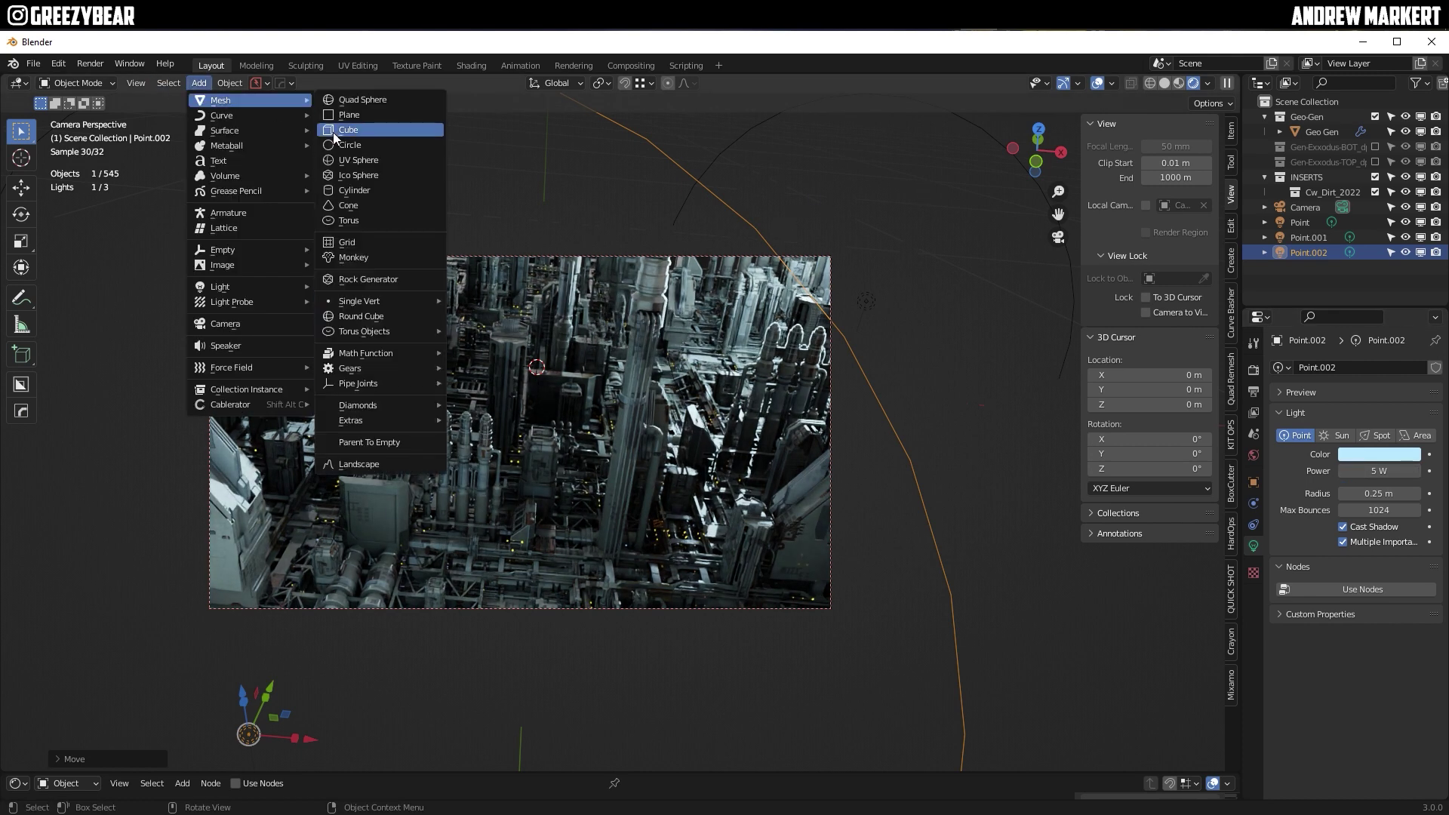
left_click(335, 130)
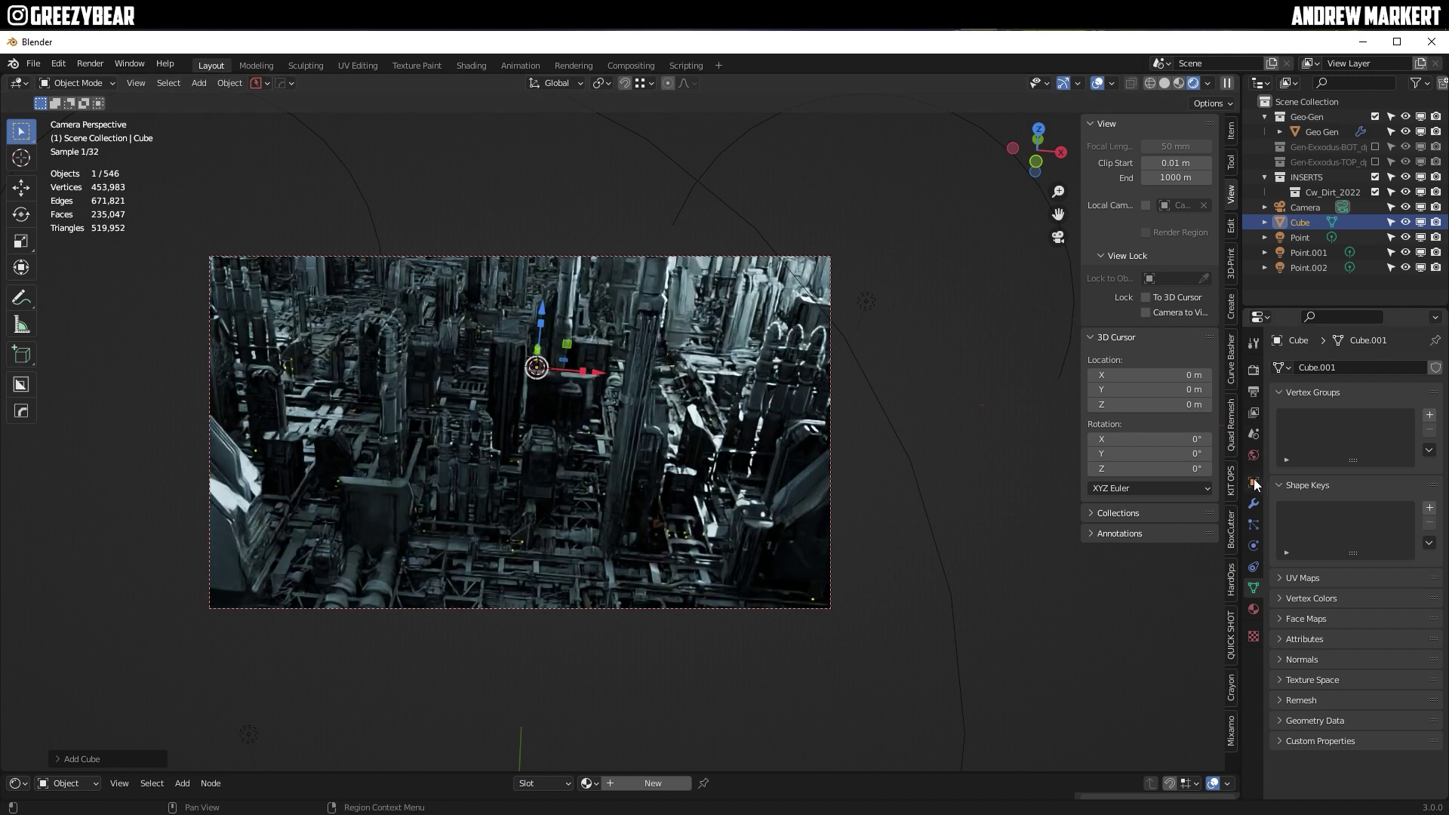
left_click(1253, 482)
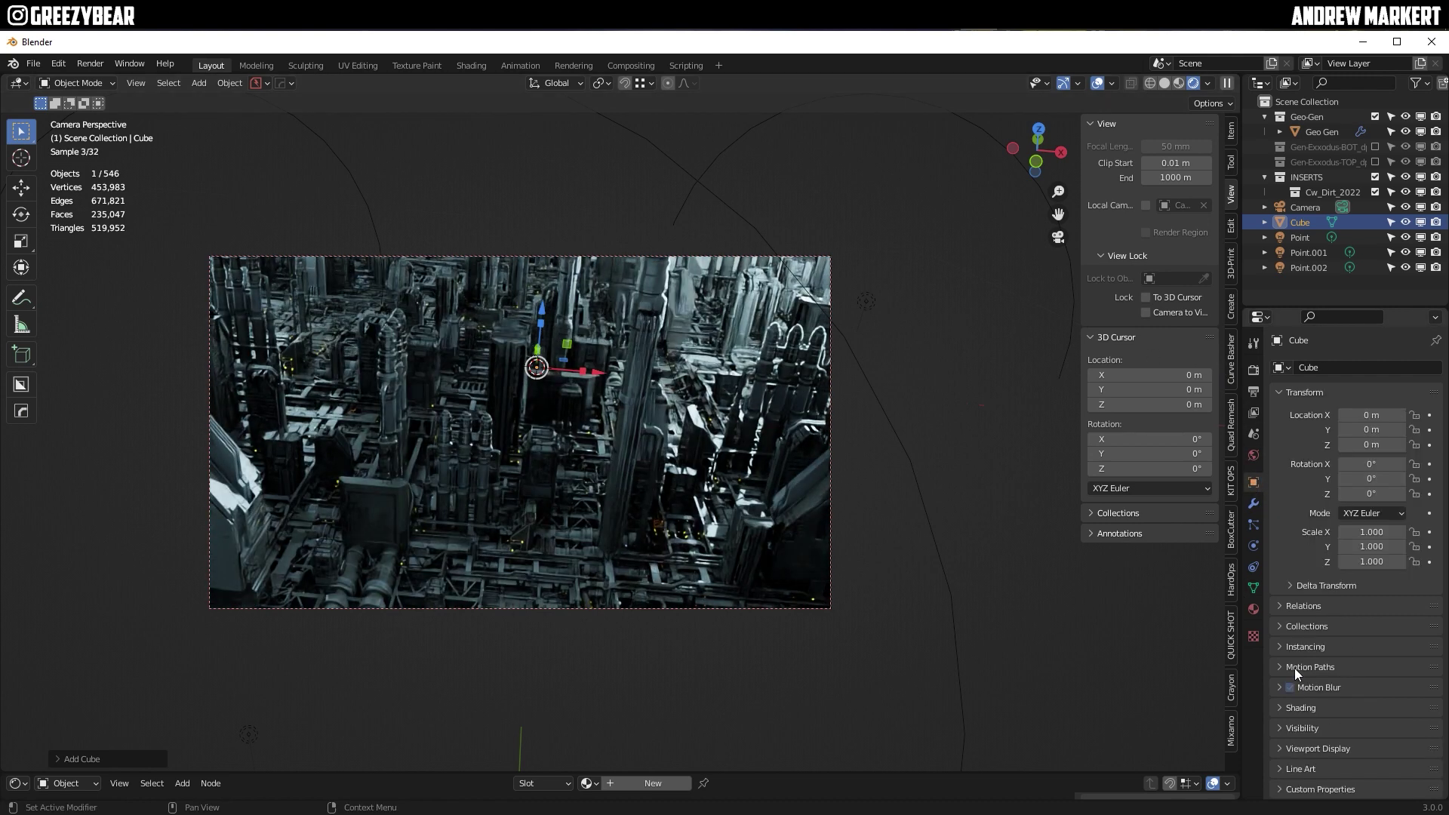
left_click(1283, 745)
left_click(1379, 726)
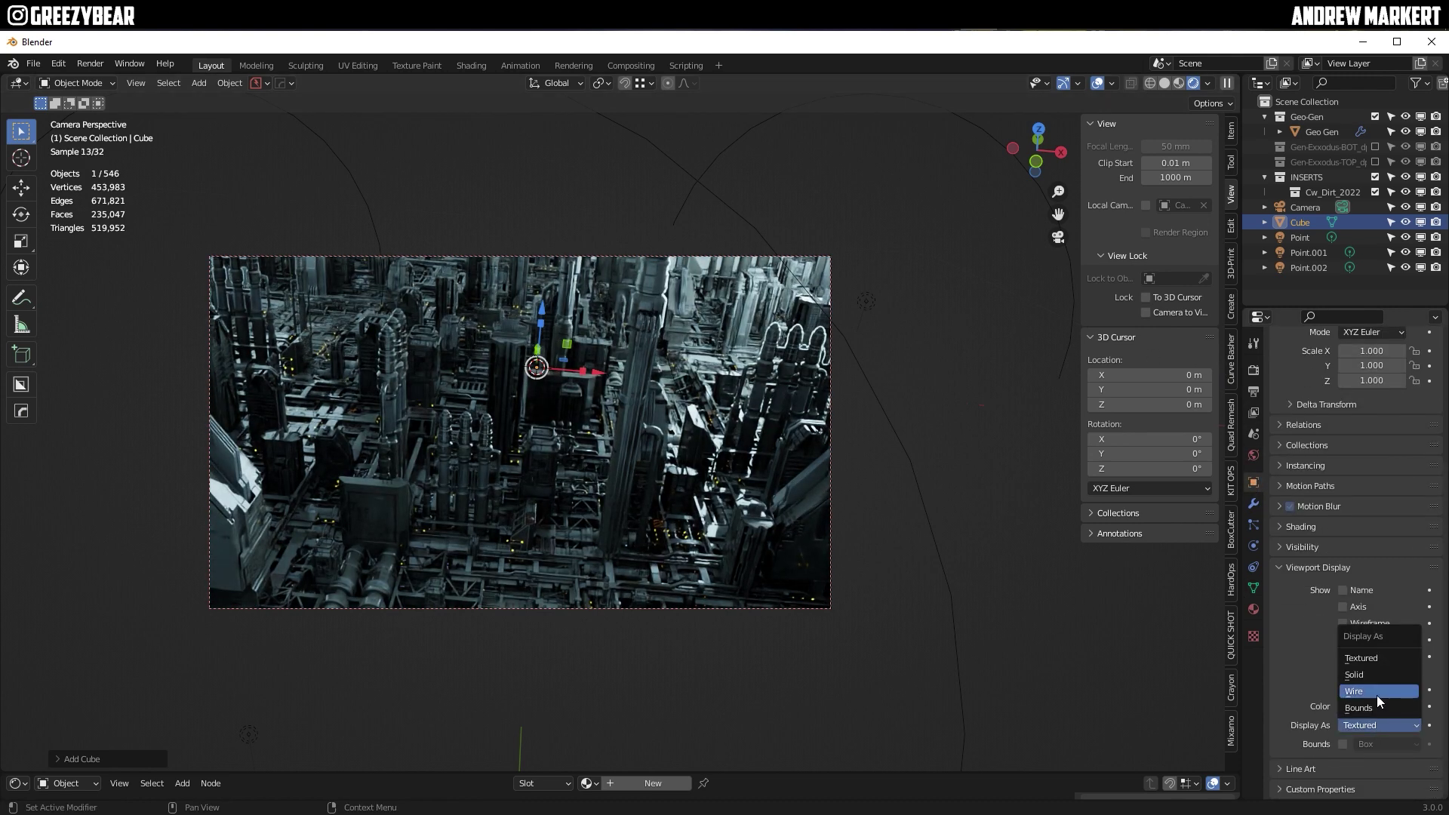
left_click(1377, 695)
left_click(1274, 566)
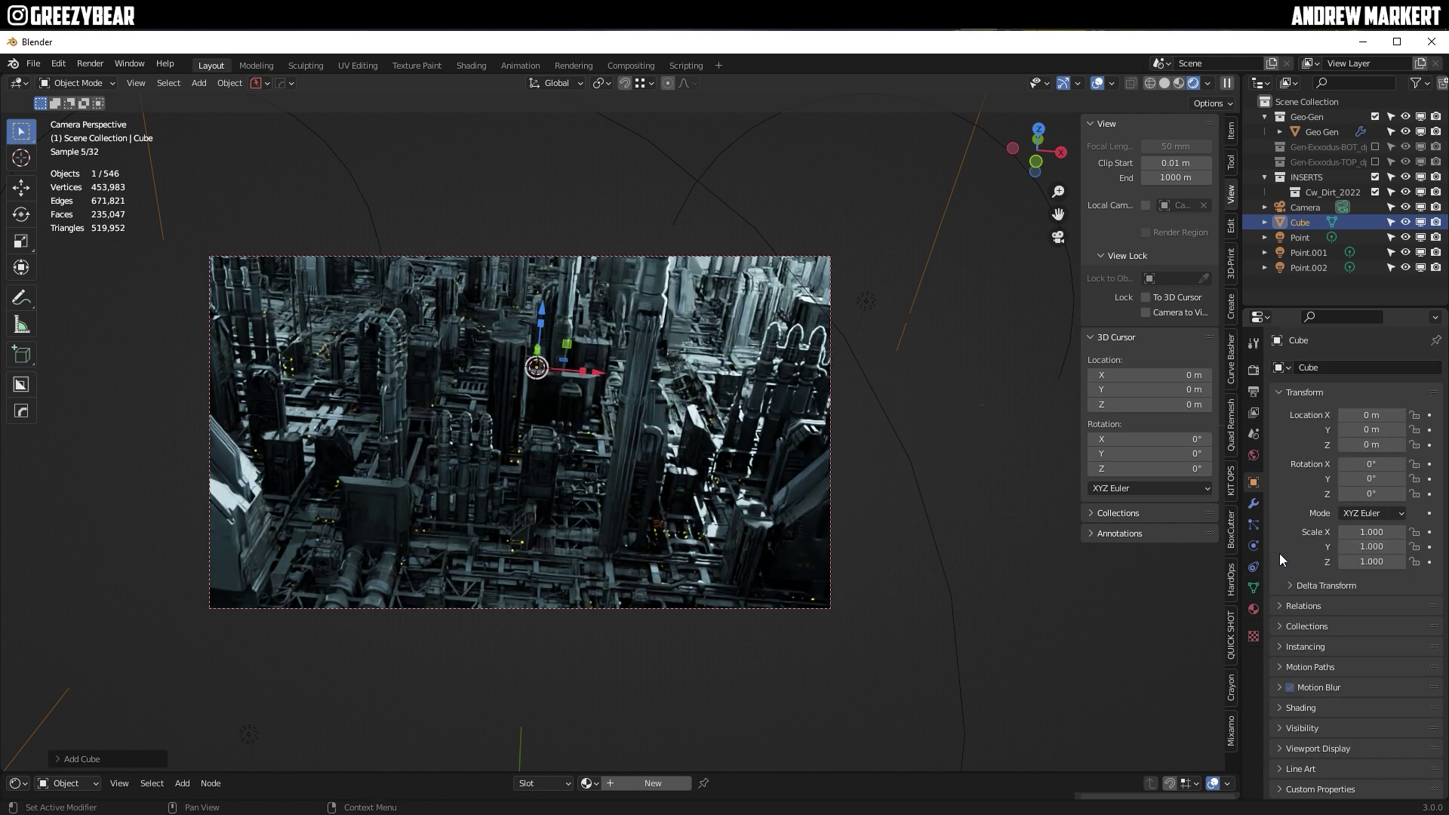
- Create a new material on the cube, enlarge the node editor, and delete the Principled BSDF node
left_click(650, 782)
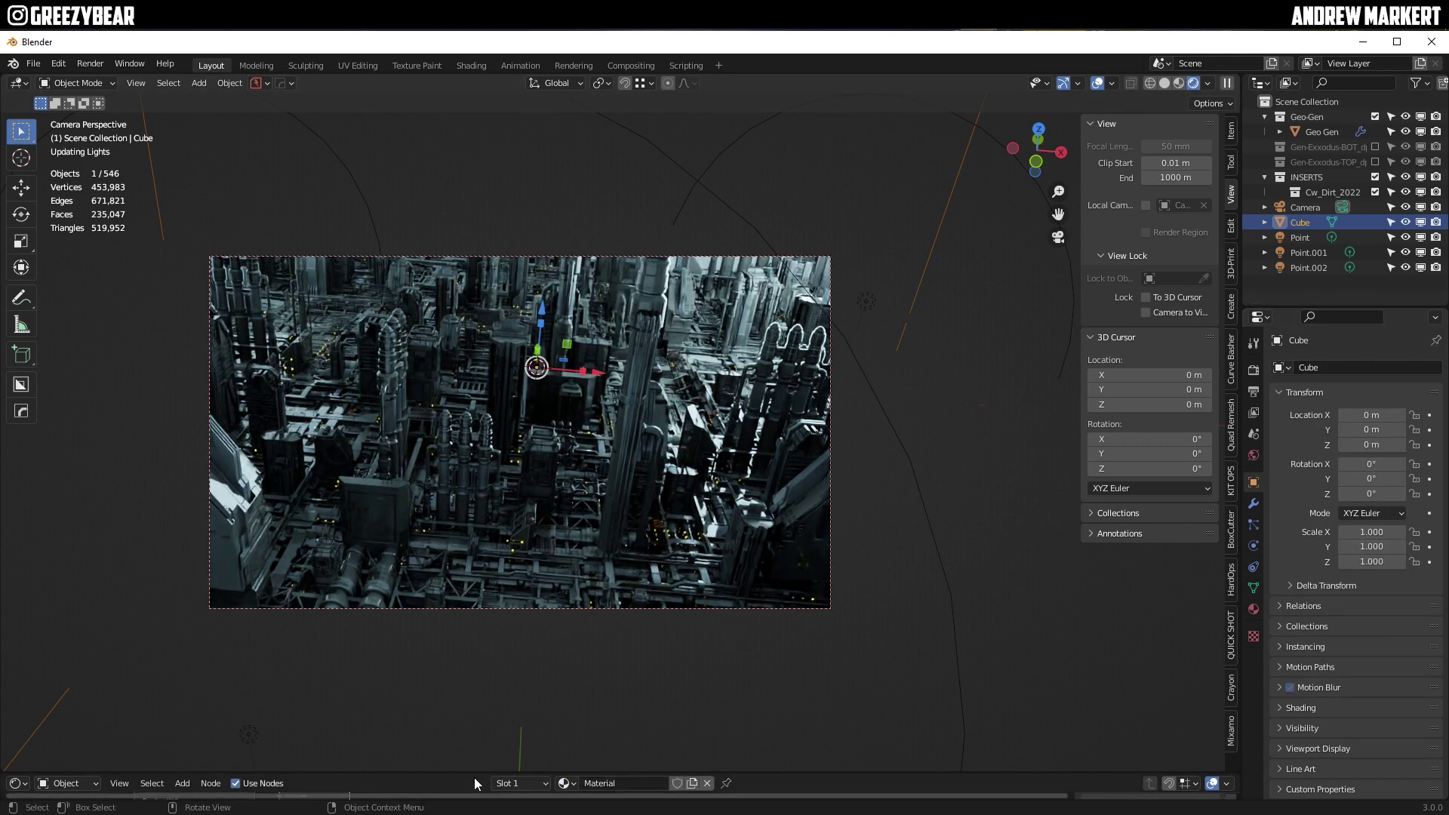
left_click_drag(474, 775, 535, 555)
middle_click_drag(480, 622, 863, 592)
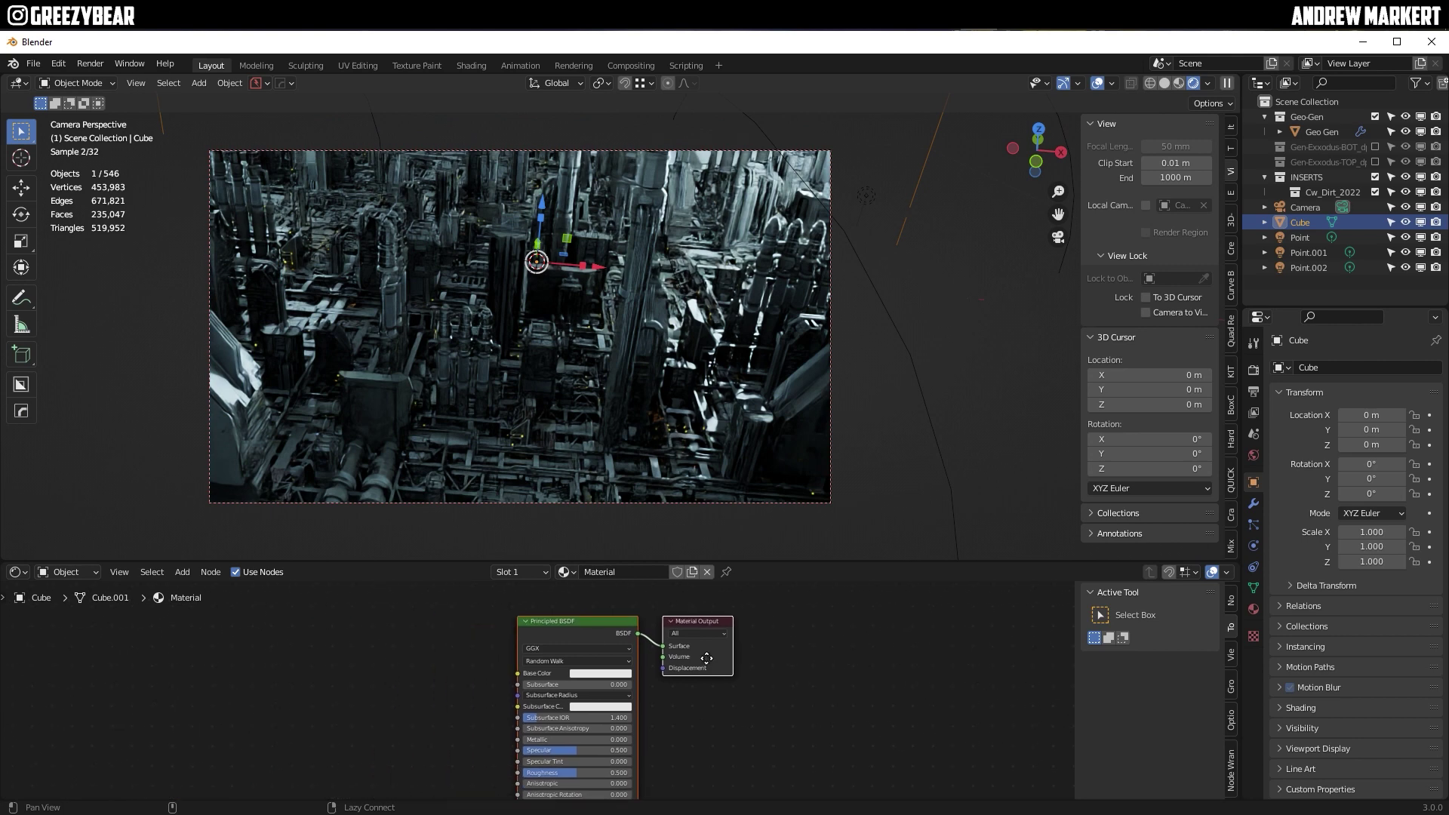
left_click(584, 620)
key("x")
- Add a Volume Scatter node with density 0.1 and anisotropy 0.6, connected to the Material Output's Volume input
key("shift+a")
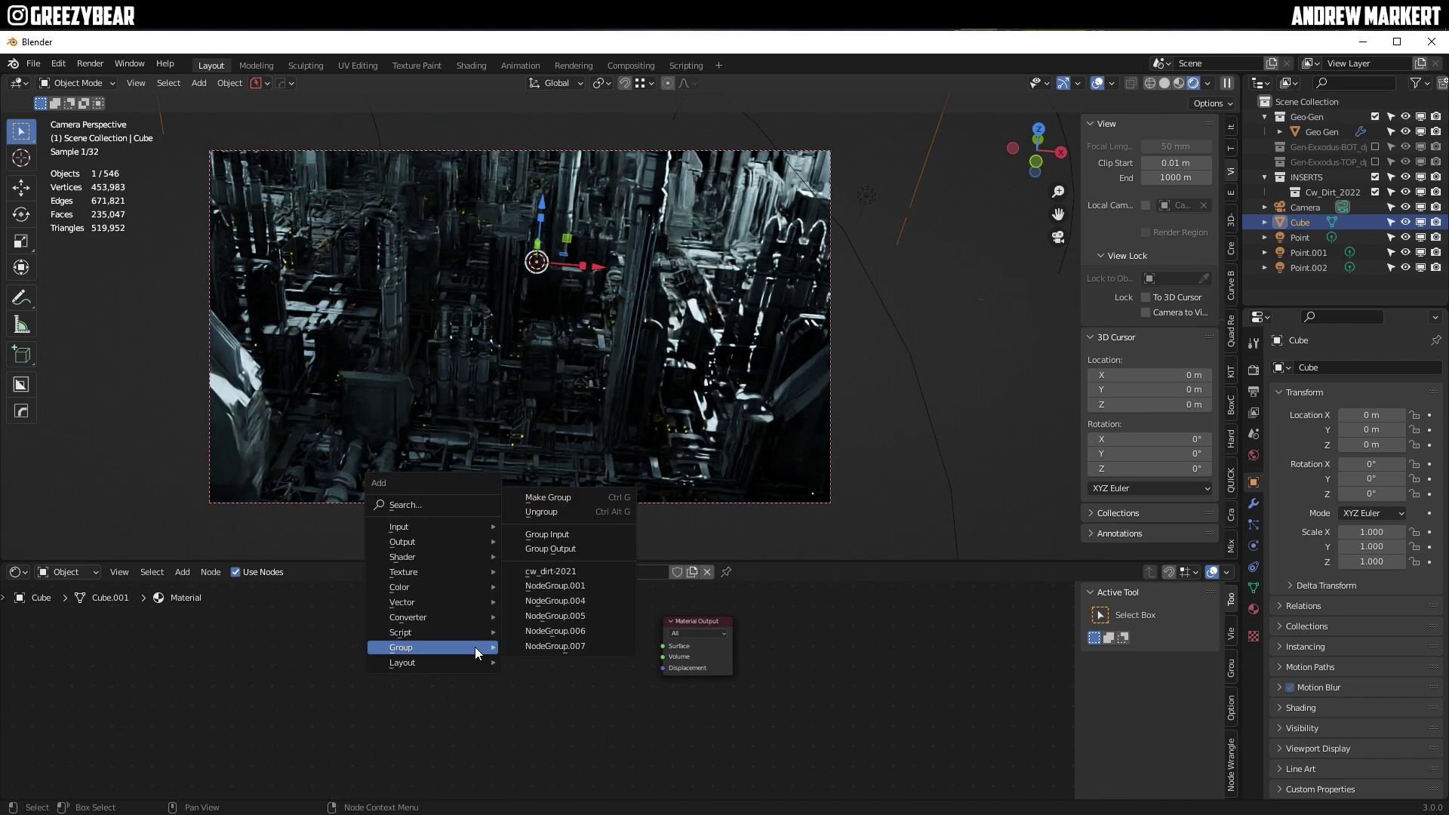
mouse_move(458, 555)
left_click(543, 555)
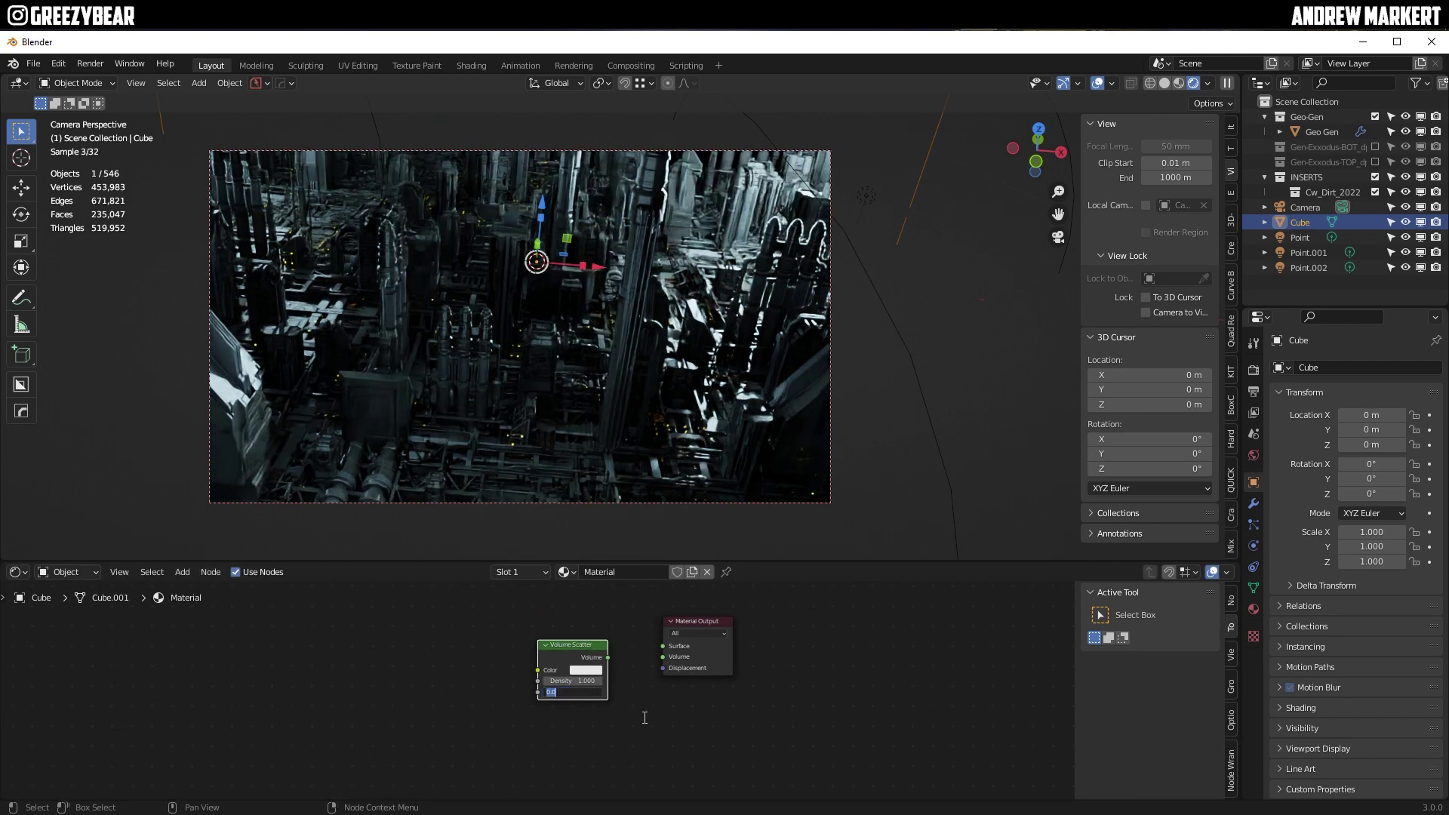
left_click(585, 681)
key("BackSpace")
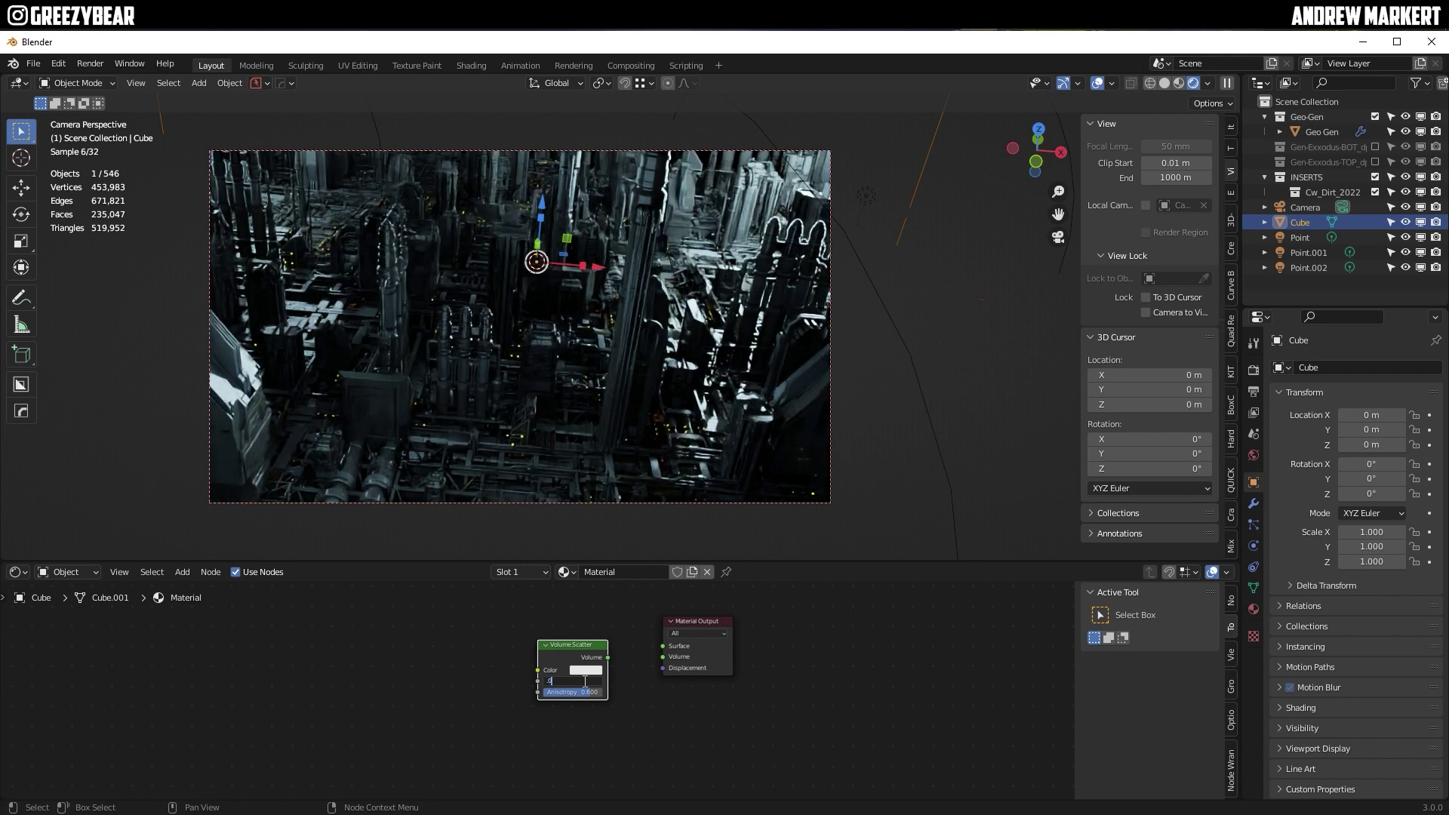
left_click_drag(607, 657, 672, 664)
- Save the project as testfile.blend in the WORKING folder
type("testfile.blend")
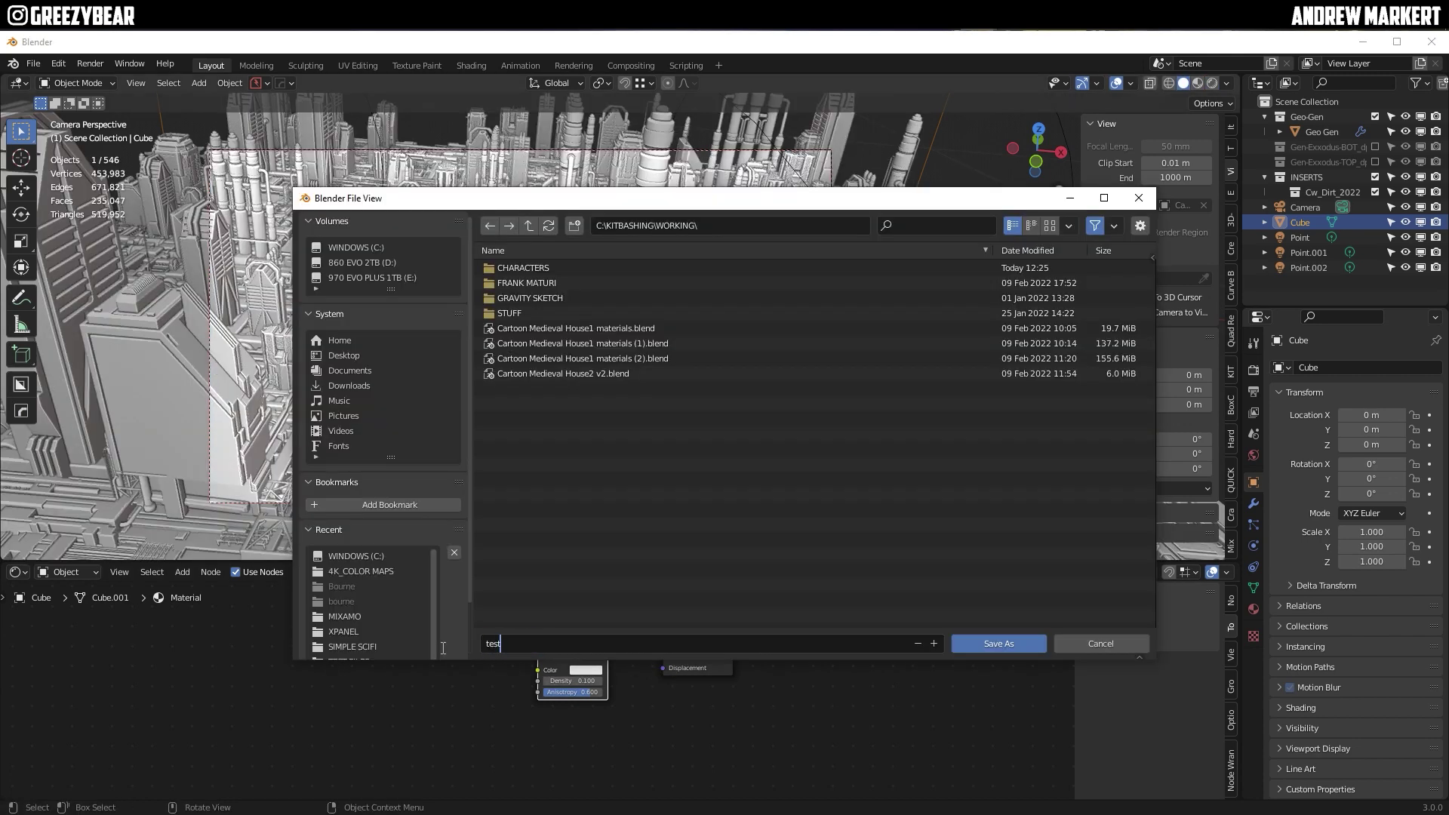
left_click(979, 641)
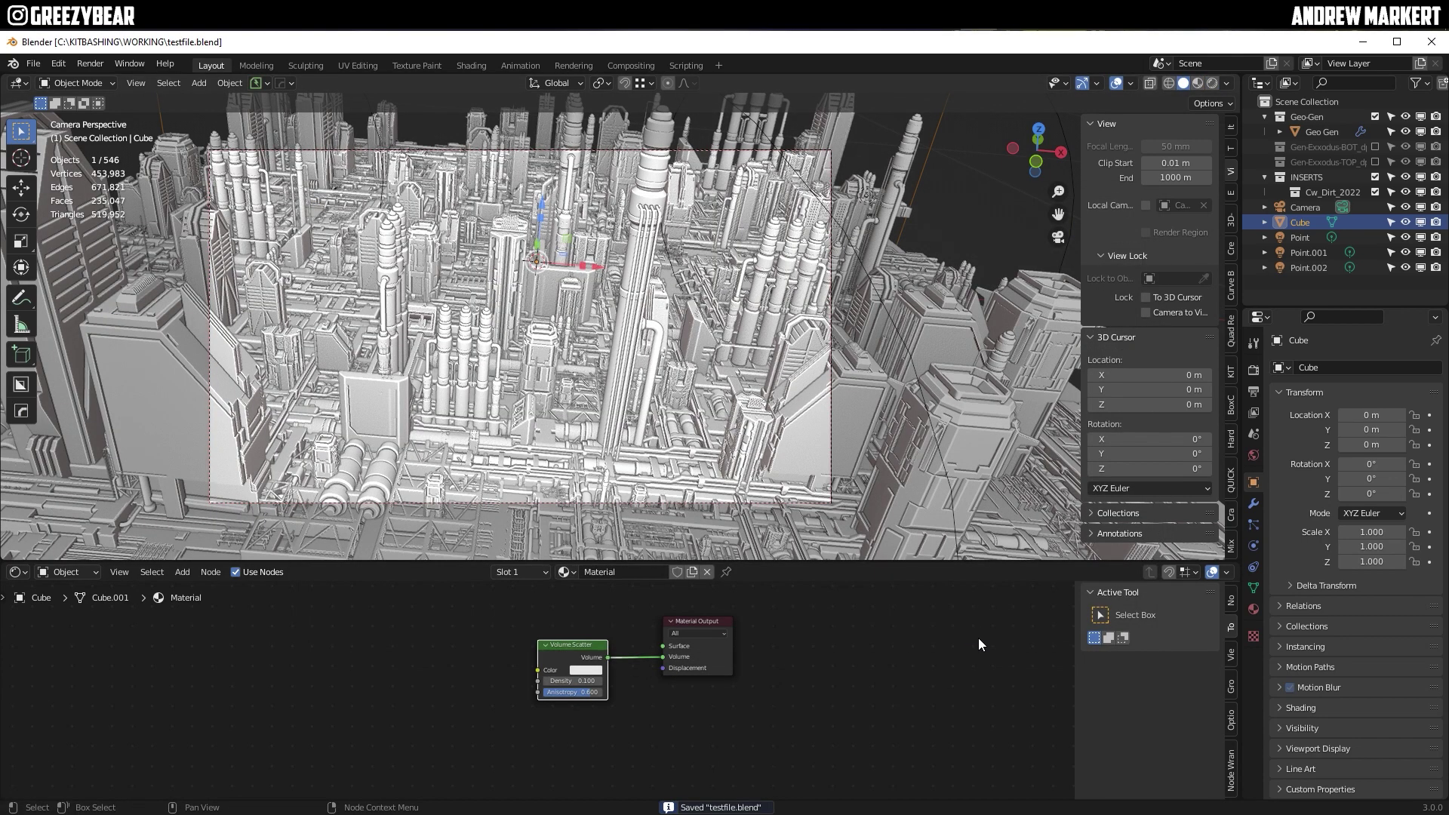
- Examine the cw_Compositor group's image, mist, film grain and vignette controls, and the scene's render and output settings
left_click(620, 65)
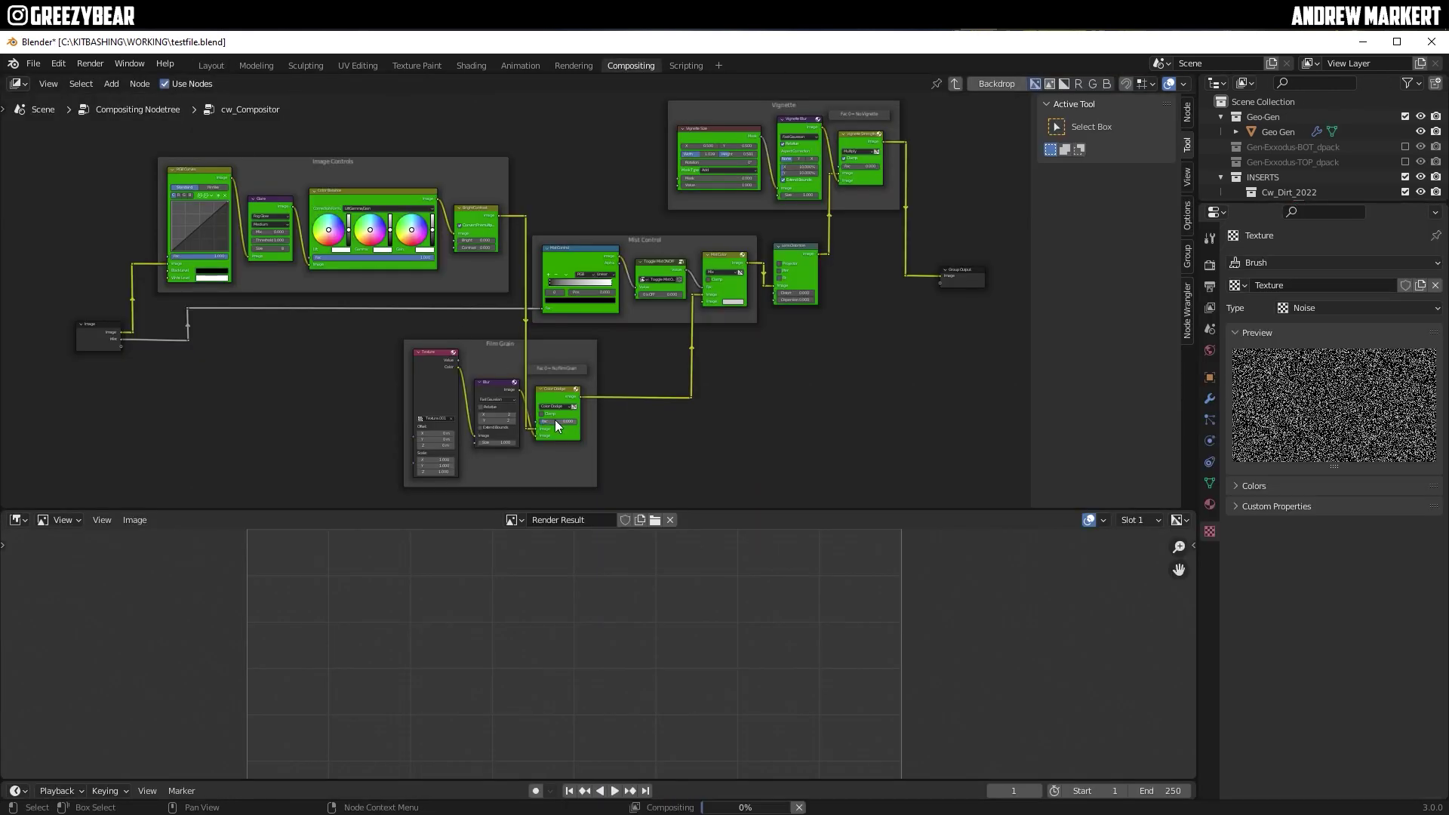
scroll(978, 405, "up", 4)
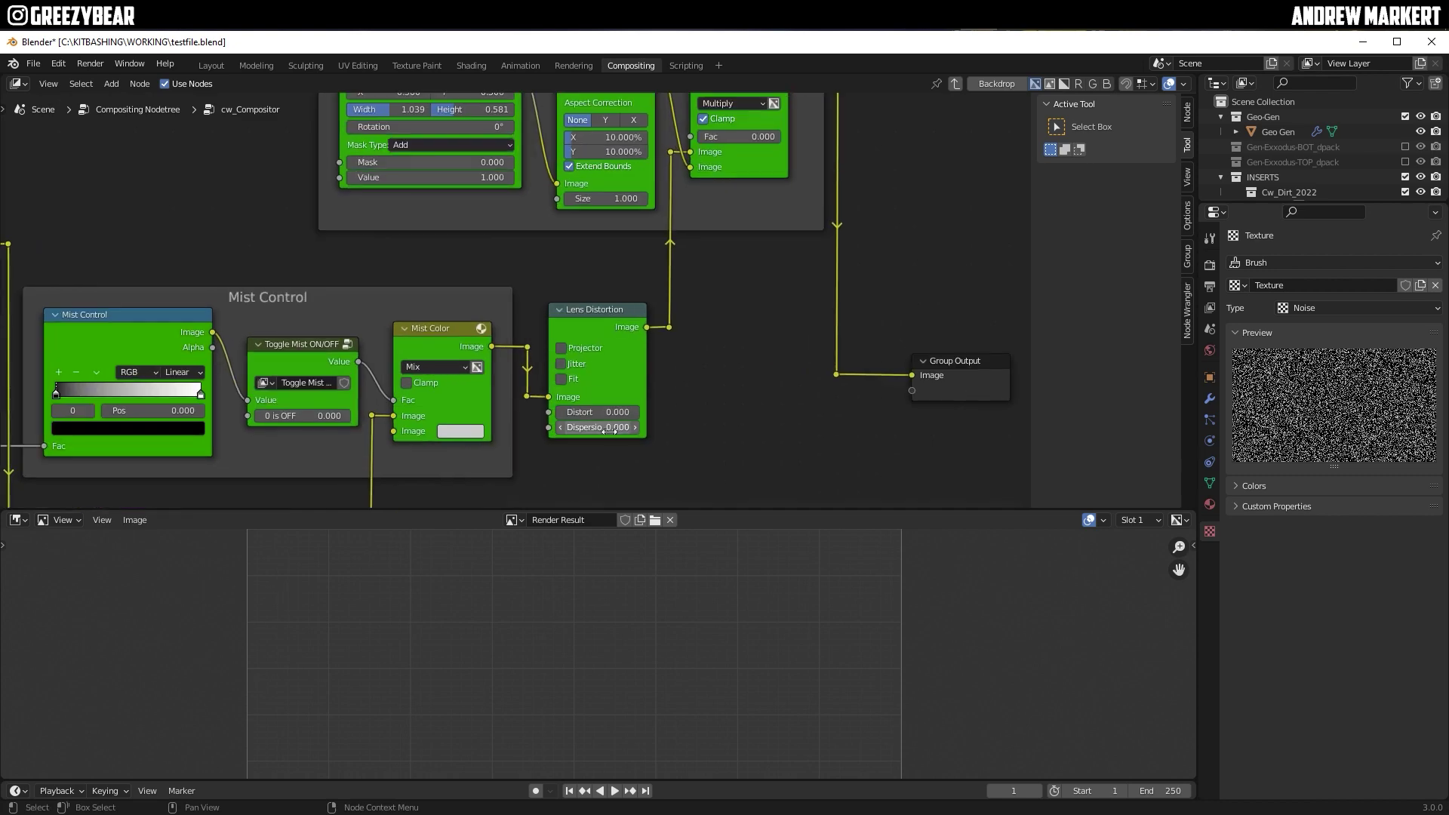
left_click_drag(555, 396, 121, 275, "alt")
scroll(774, 350, "down", 5)
left_click_drag(775, 349, 535, 244, "alt")
scroll(535, 244, "down", 4)
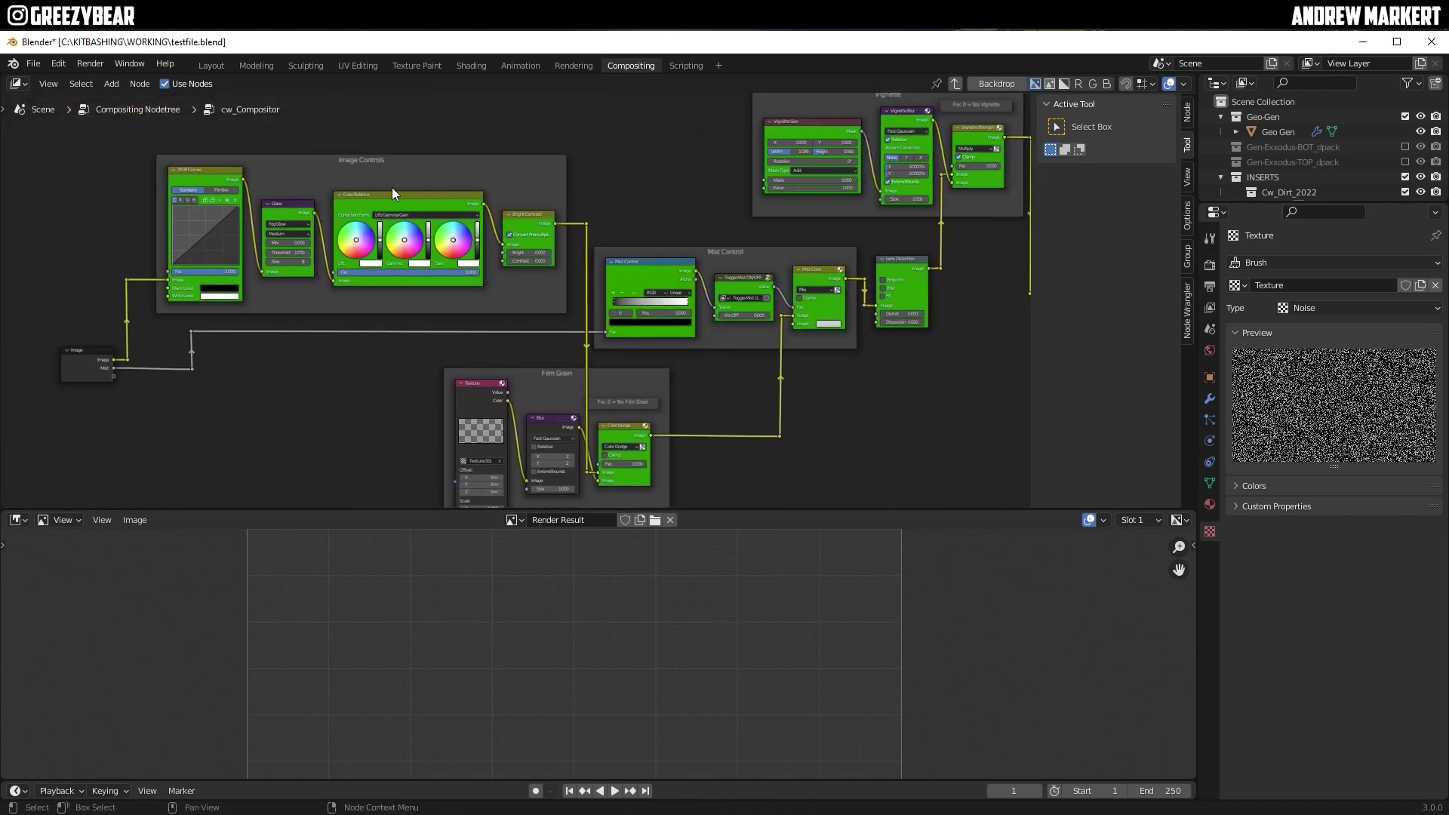
left_click(211, 64)
left_click(1253, 369)
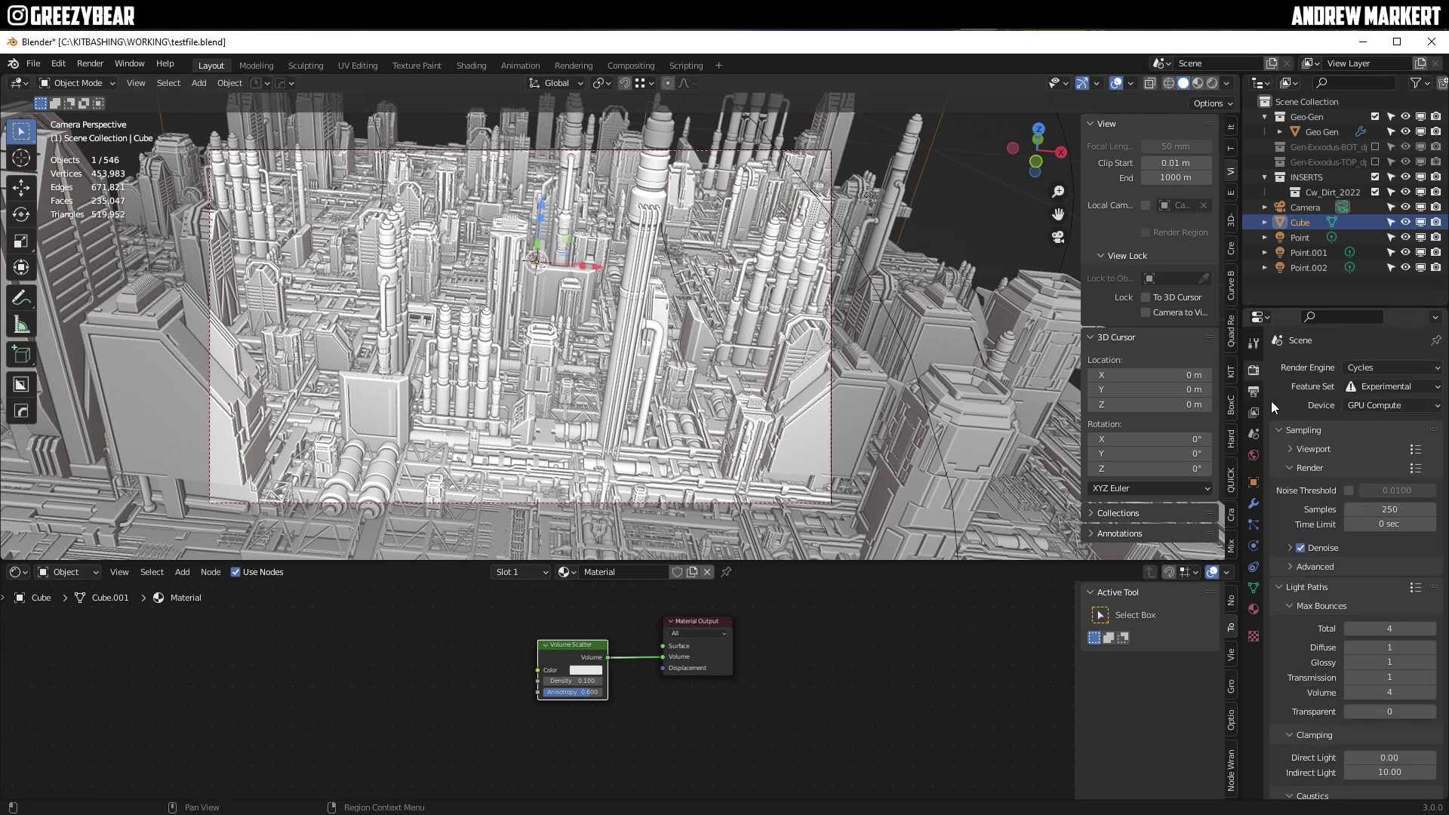
left_click(1254, 391)
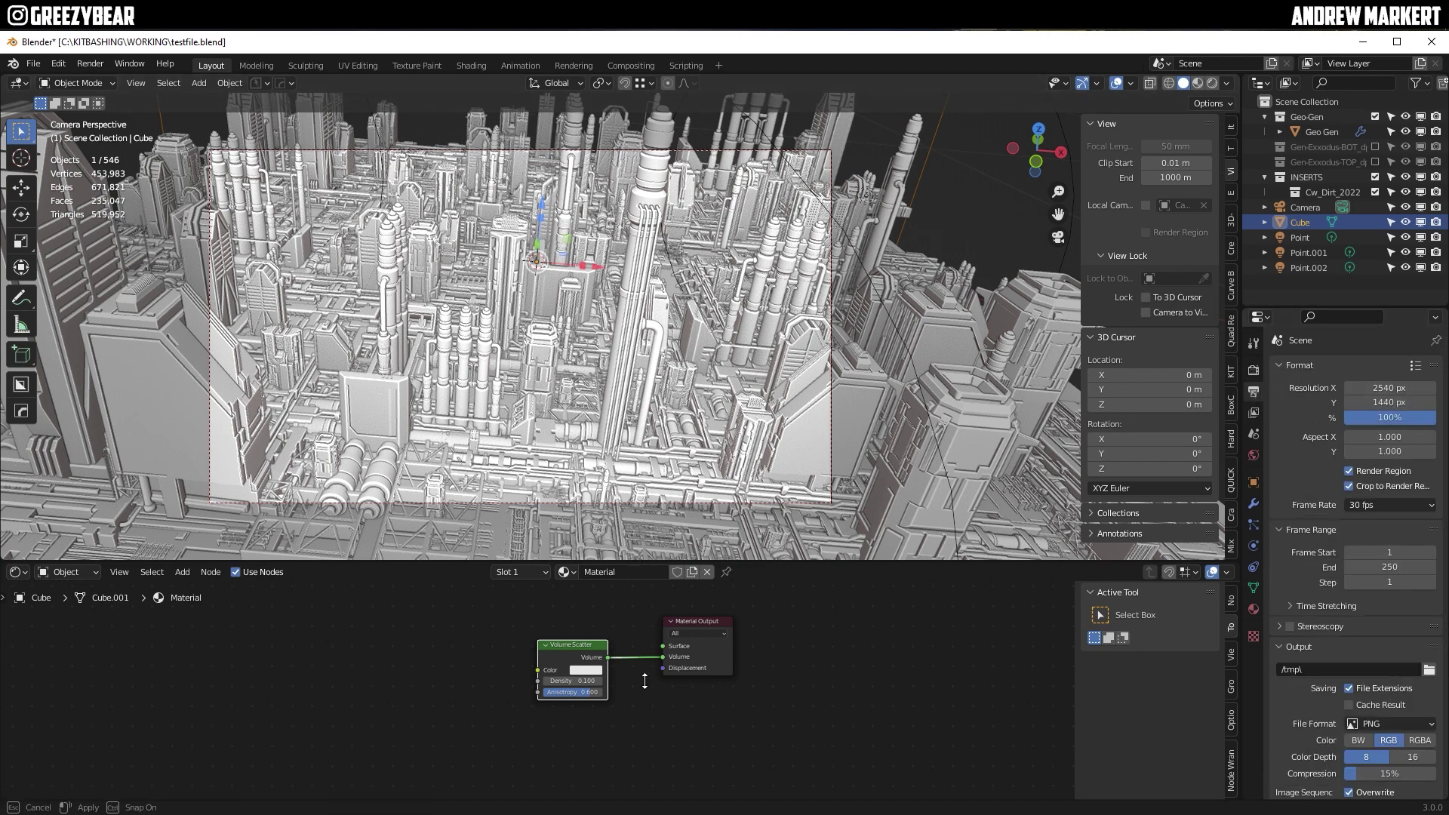
- Collapse the node editor, hide the viewport overlays, and save the file again
left_click_drag(644, 682, 656, 778)
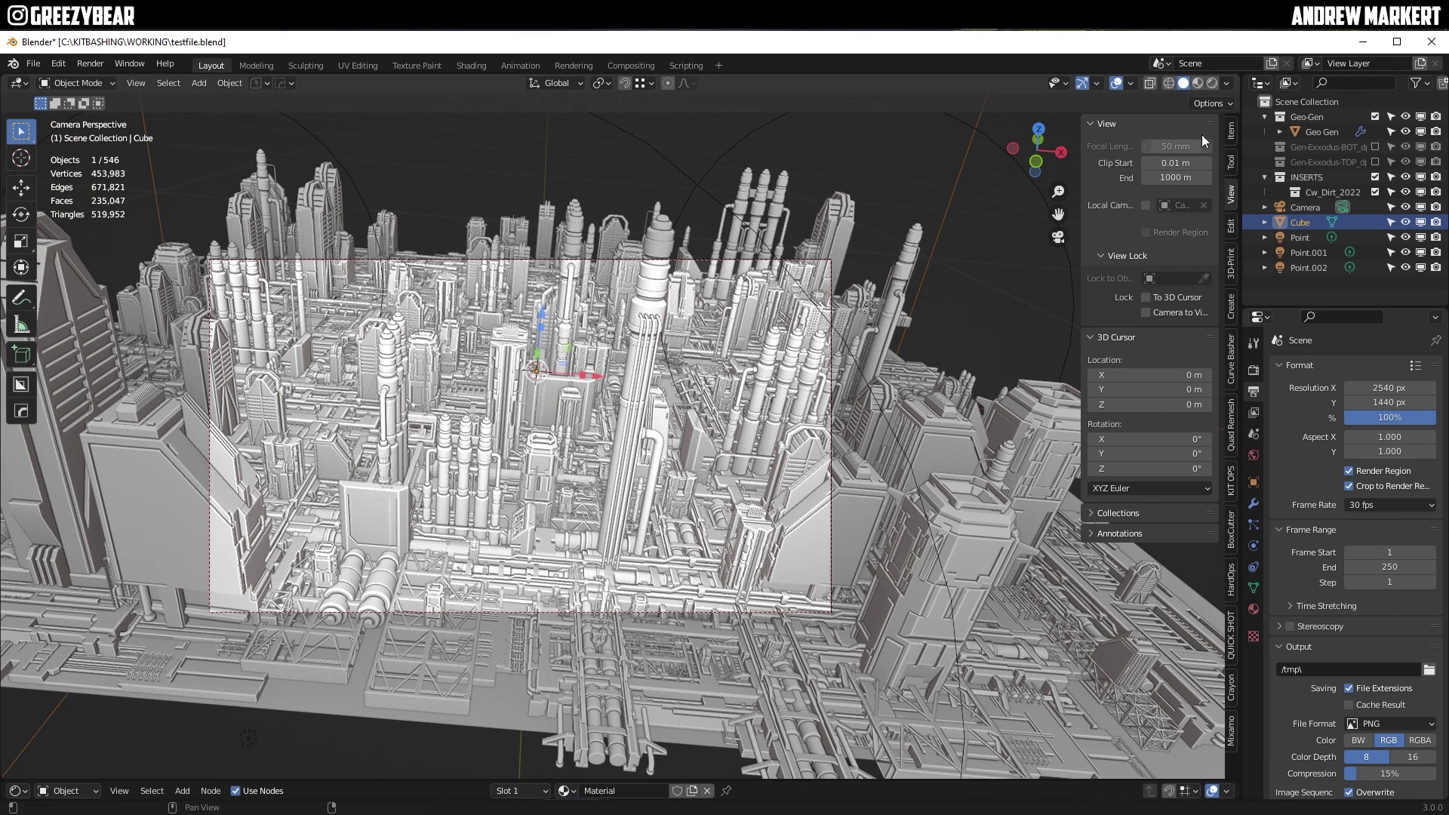
key("shift+alt+z")
key("ctrl+s")
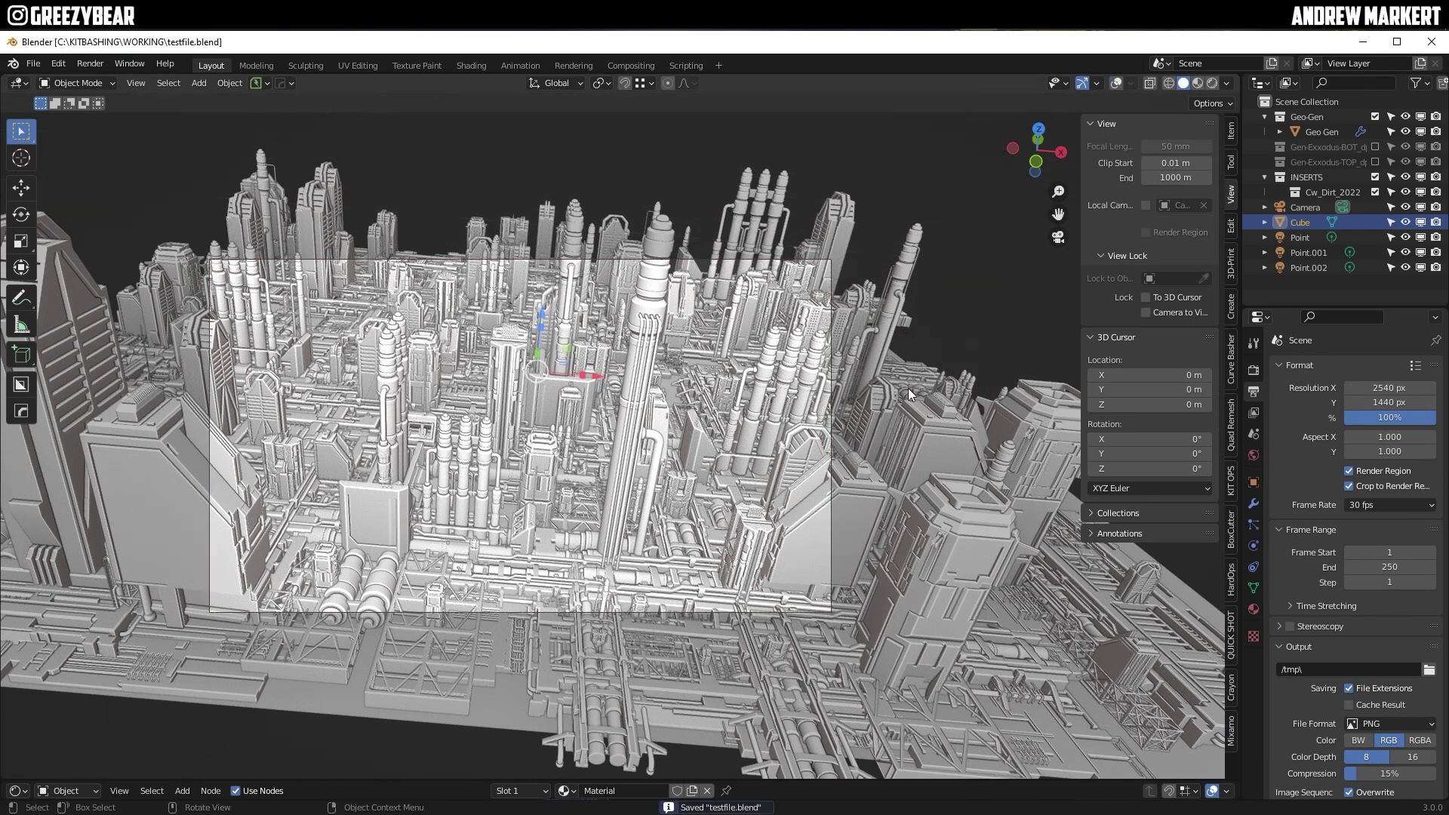
- Render the camera view and fit the whole image in the render window
key("F12")
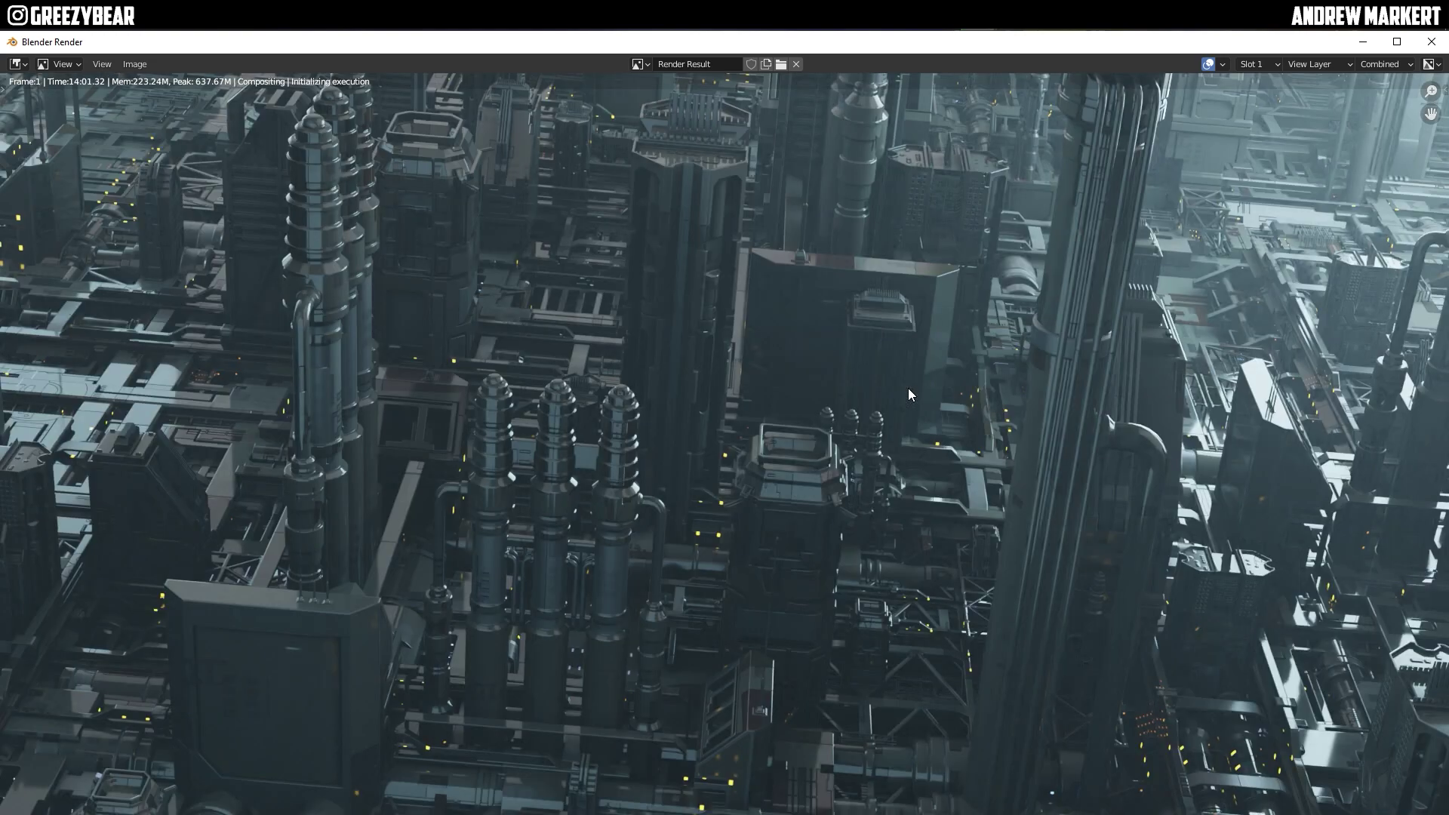
key("Home")
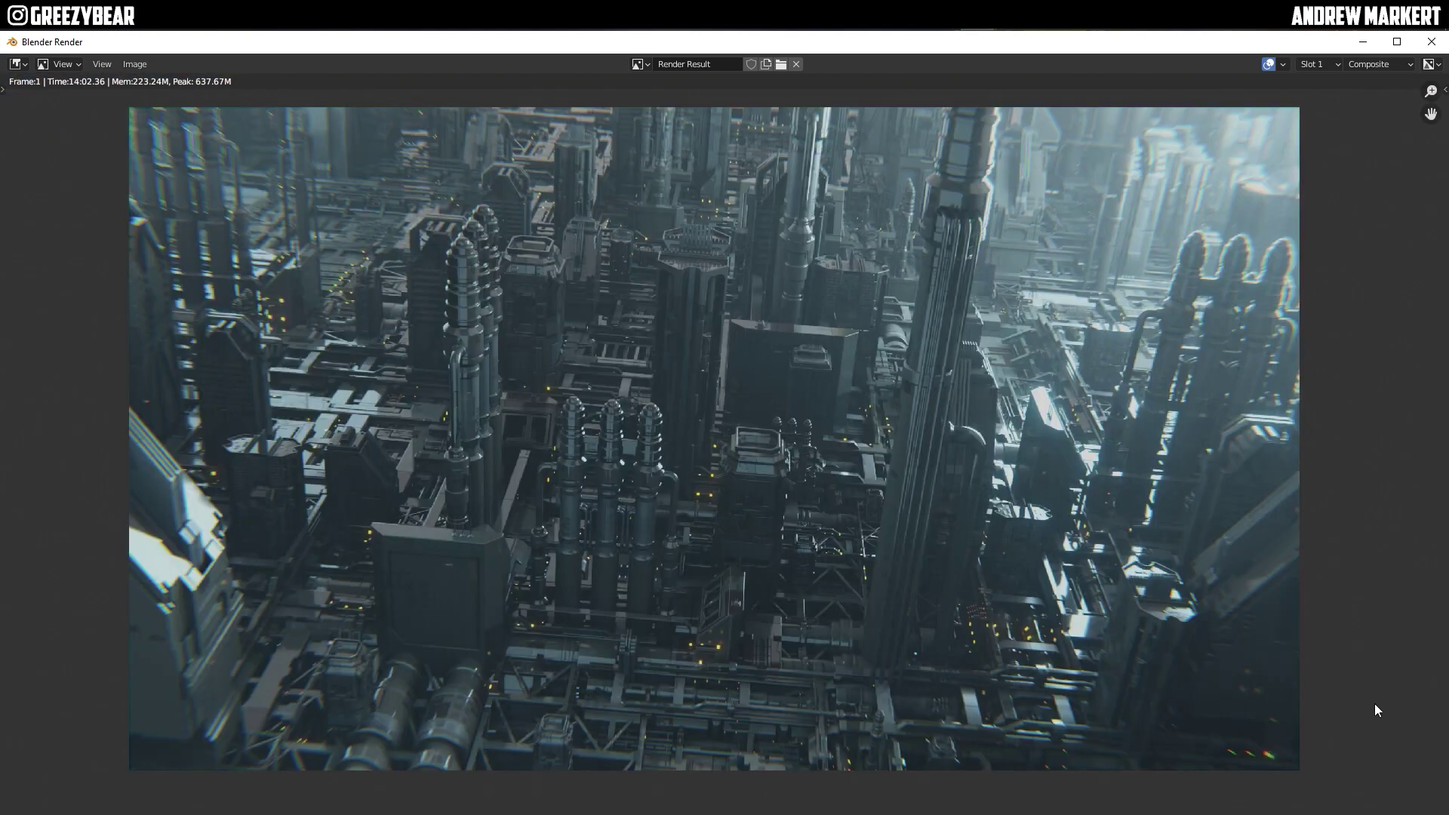